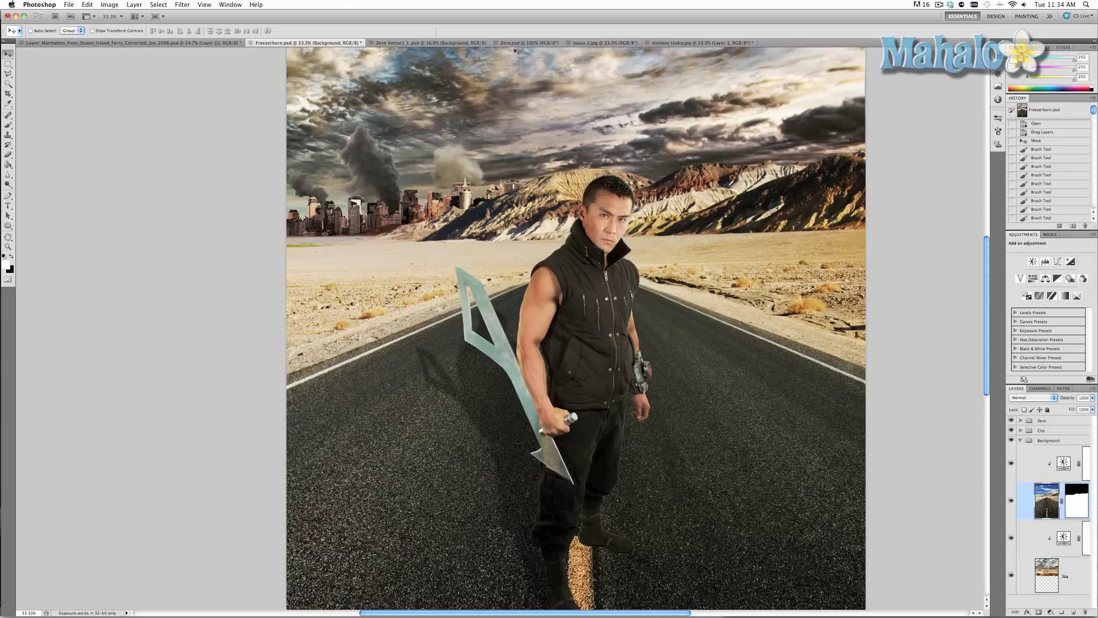
- In the monkey tsuka.jpg document, trace a selection around the brown sword handle with the Magnetic Lasso
{"action": "left_click", "coordinate": [593, 46]}
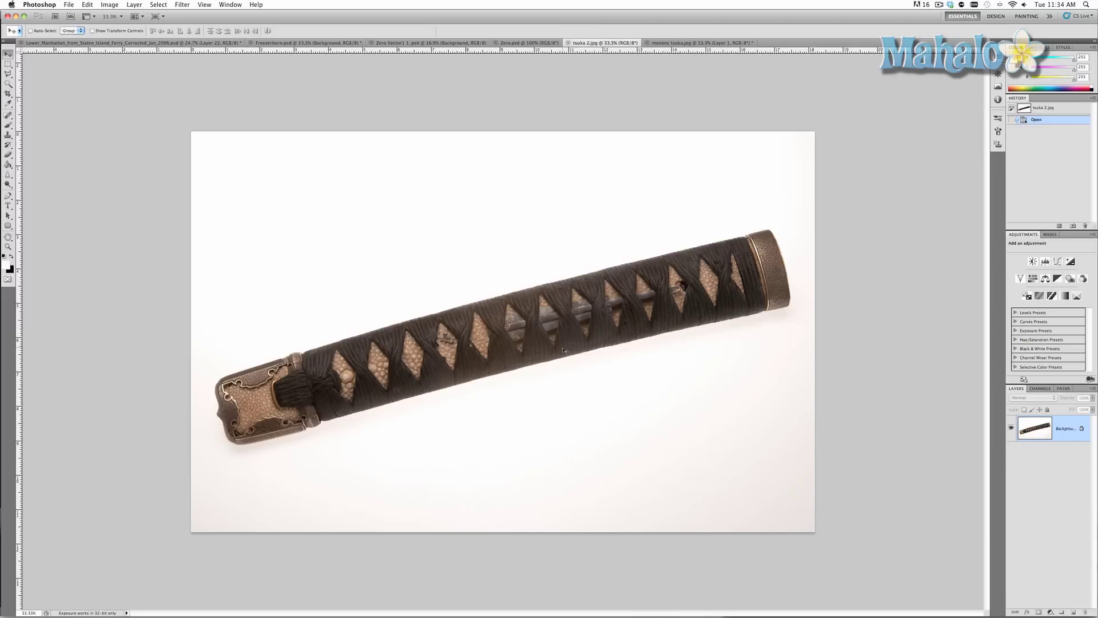
{"action": "left_click", "coordinate": [665, 43]}
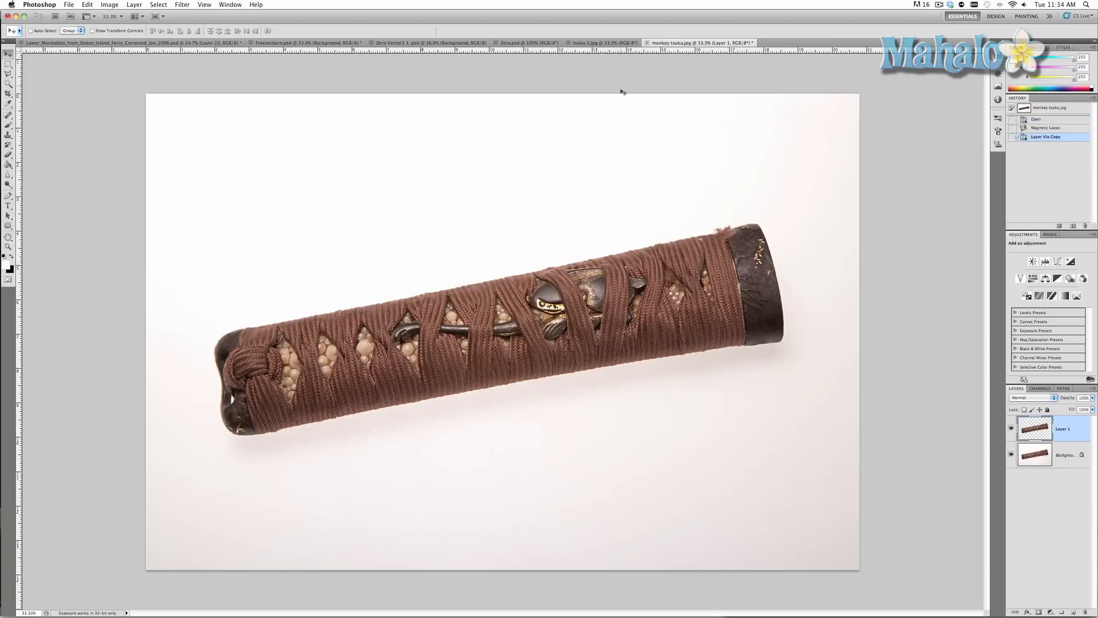
{"action": "key", "text": "l"}
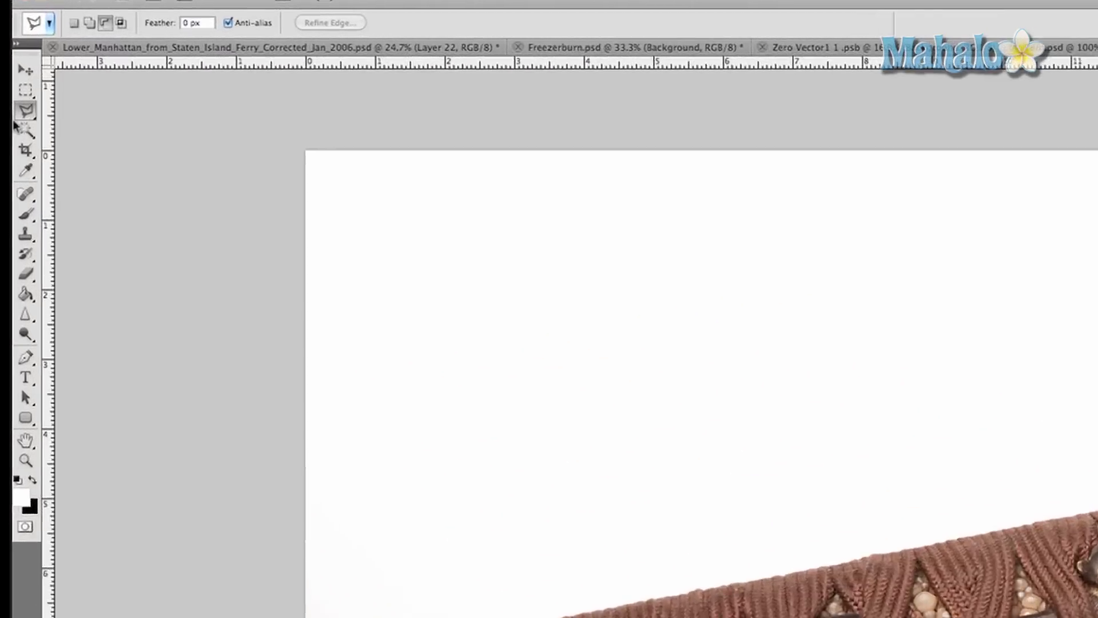
{"action": "left_click_drag", "start_coordinate": [26, 122], "coordinate": [110, 167]}
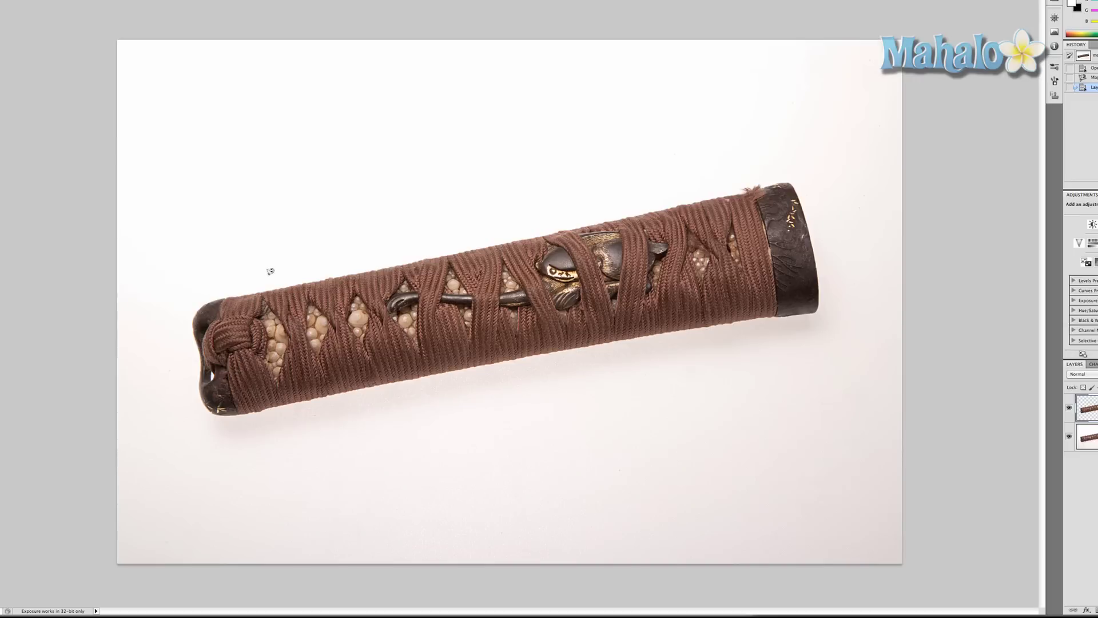
{"action": "left_click", "coordinate": [225, 295]}
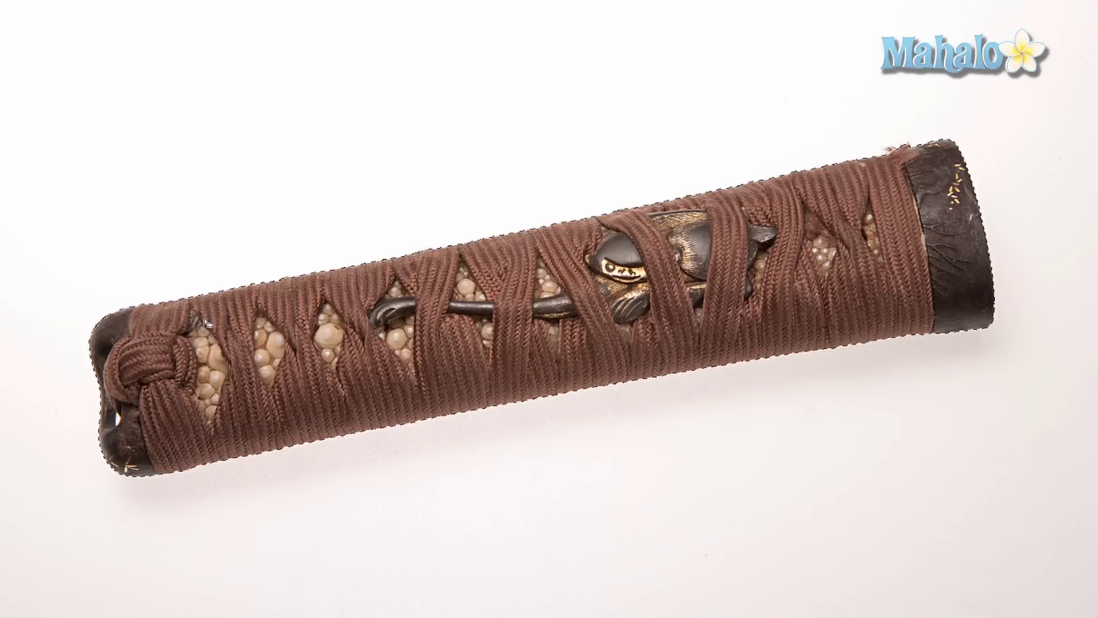
- Copy the selected handle to a new layer and hide Layer 1 and the Background layer
{"action": "right_click", "coordinate": [238, 316]}
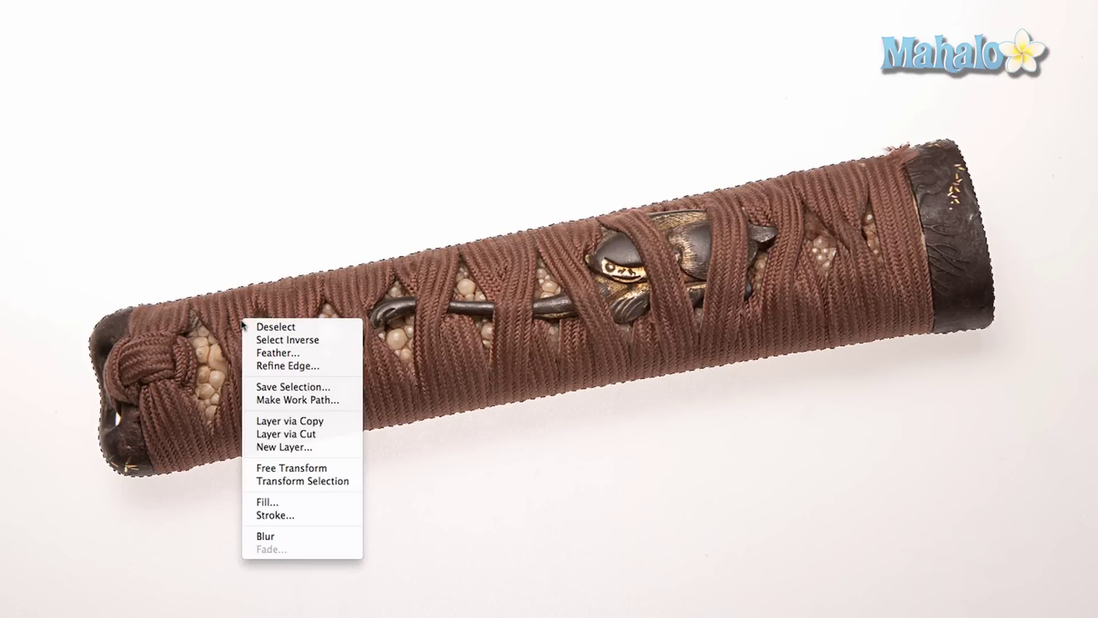
{"action": "left_click", "coordinate": [318, 421]}
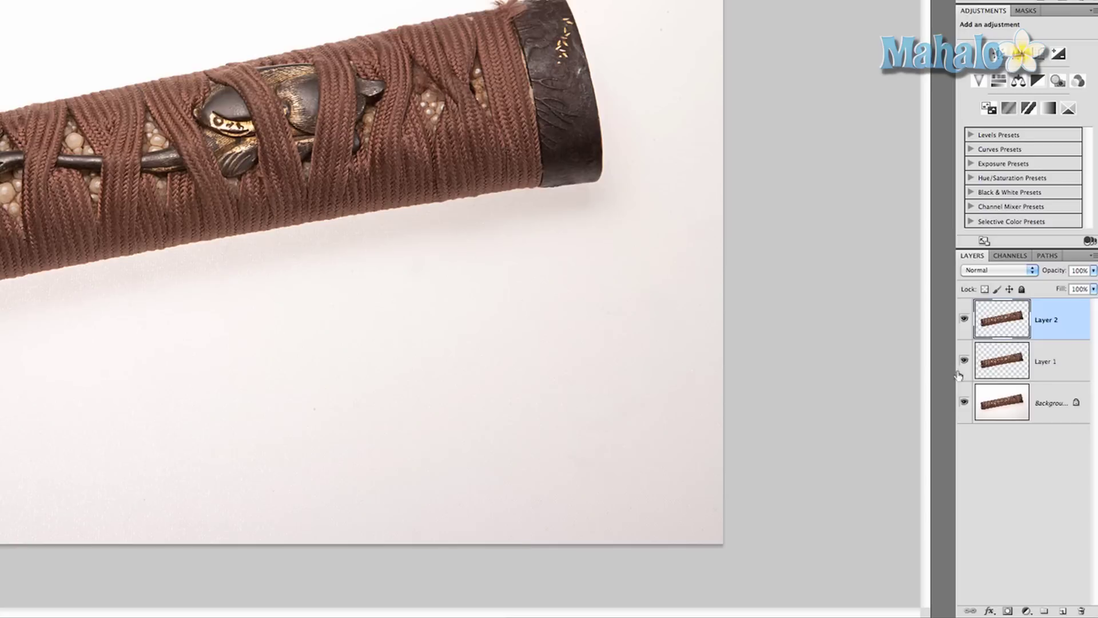
{"action": "left_click", "coordinate": [964, 360]}
{"action": "left_click", "coordinate": [965, 403]}
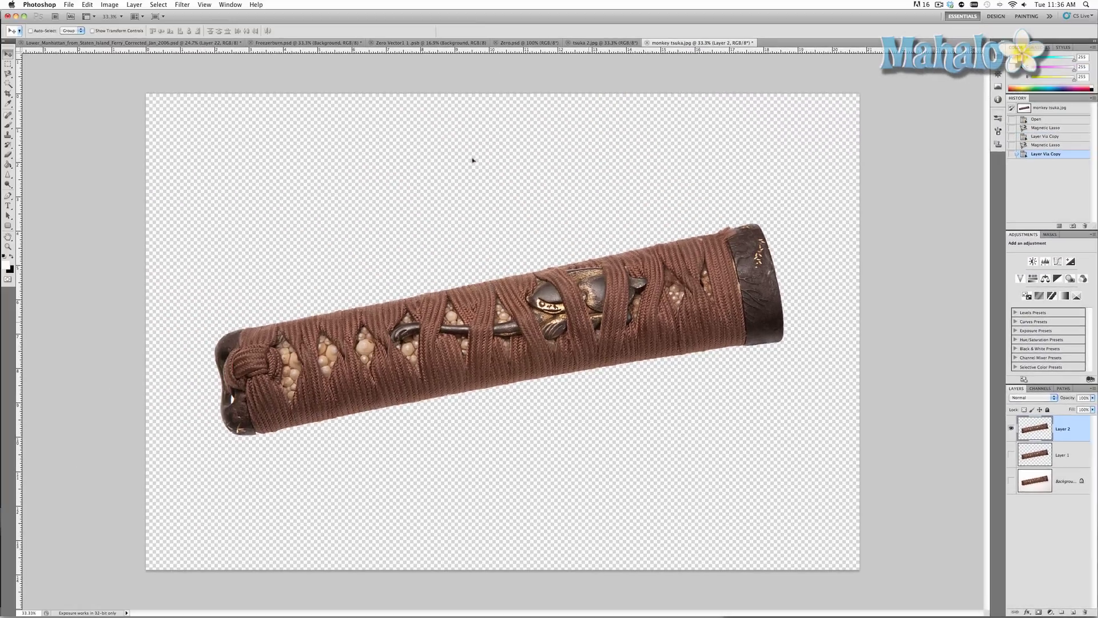
- Bring the cut-out handle layer into the Zero Vector1 1.psb document and rotate it upright with Free Transform
{"action": "left_click_drag", "start_coordinate": [413, 56], "coordinate": [490, 306]}
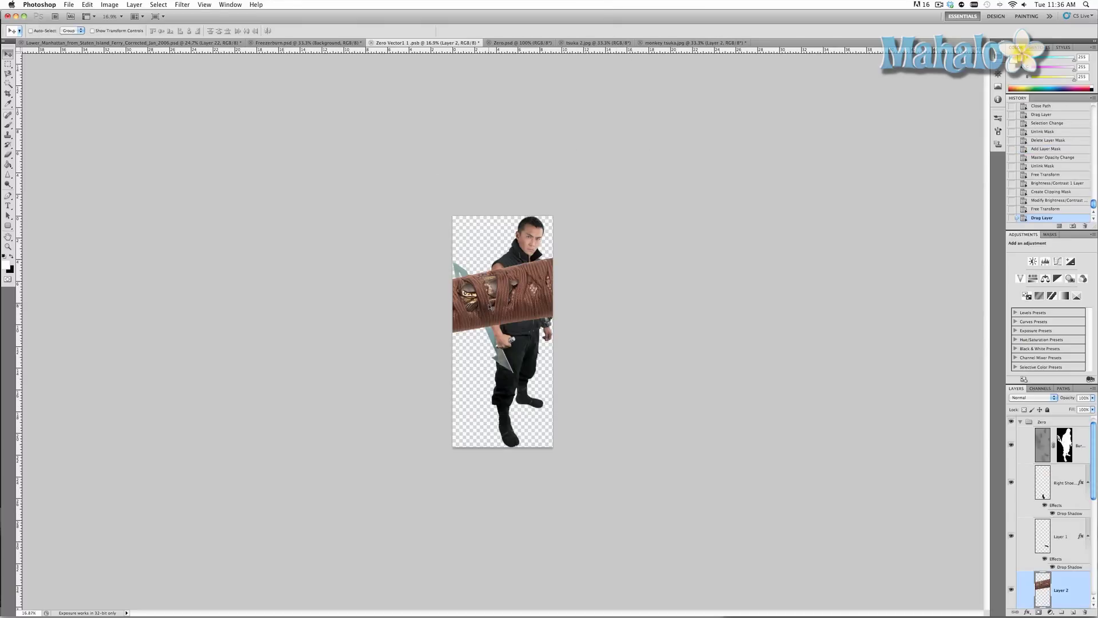
{"action": "key", "text": "super+t"}
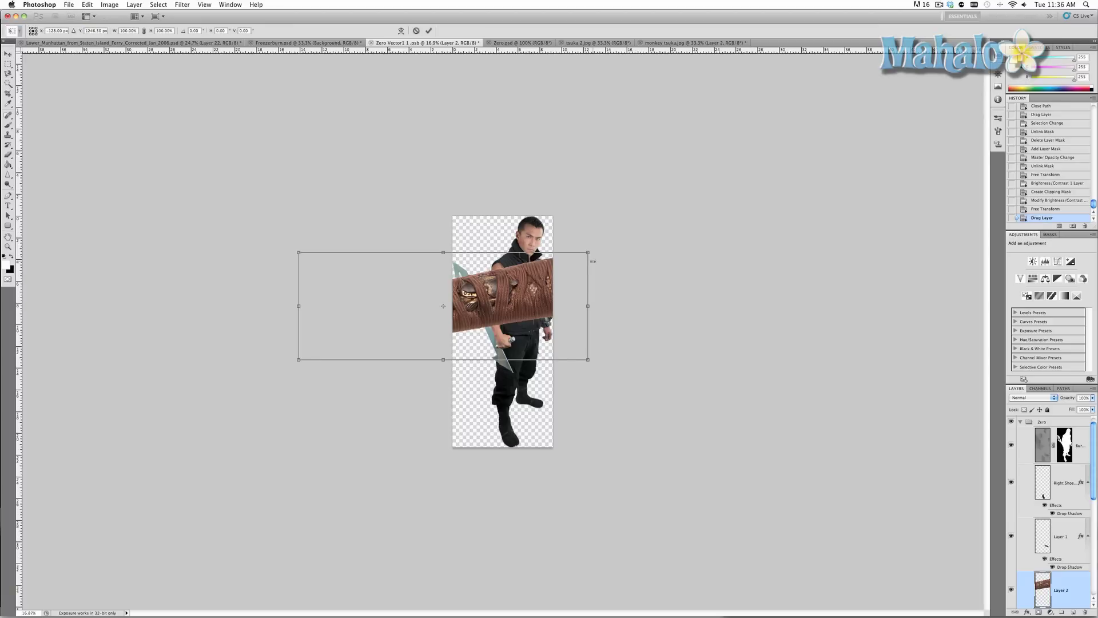
{"action": "left_click_drag", "start_coordinate": [589, 248], "coordinate": [471, 449]}
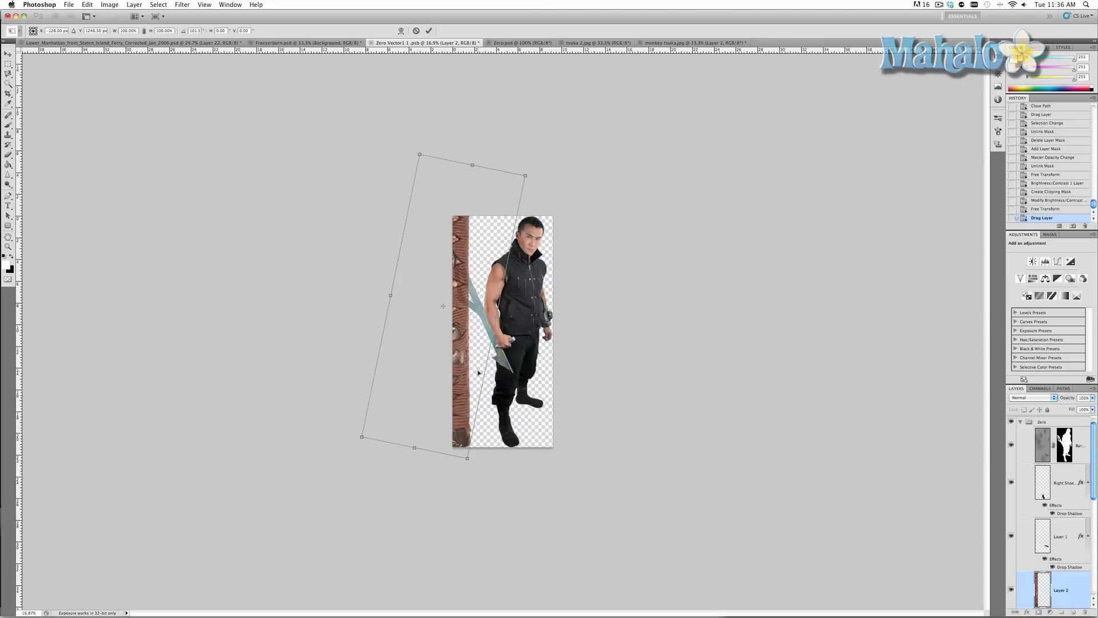
{"action": "key", "text": "Return"}
{"action": "key", "text": "super+y"}
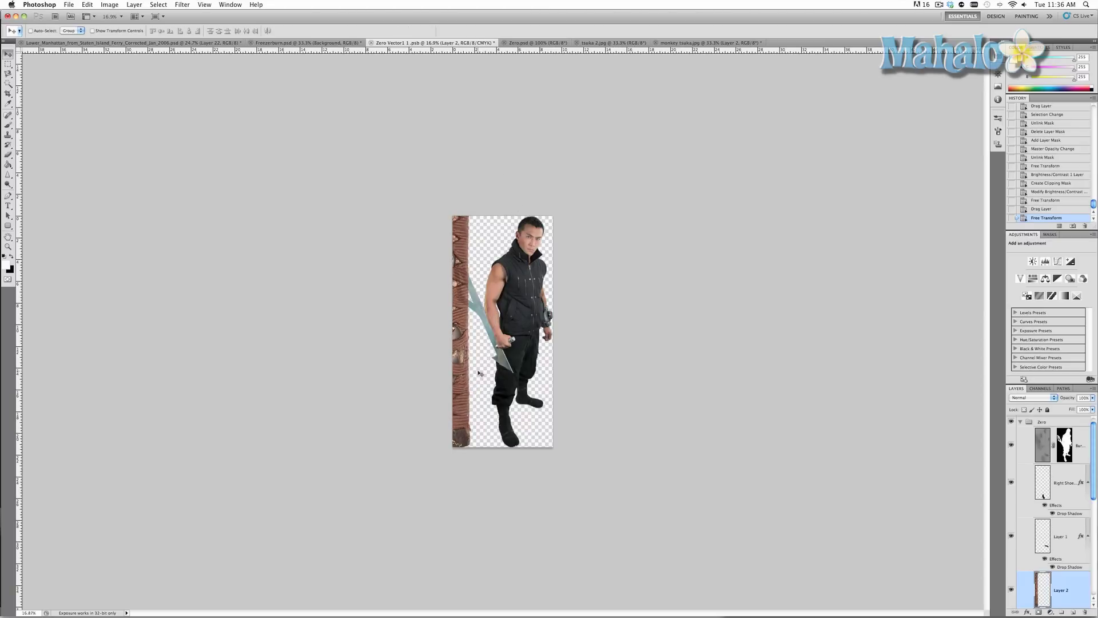
- Scale the upright handle proportionally to about 23% of its size with Free Transform
{"action": "key", "text": "super+t"}
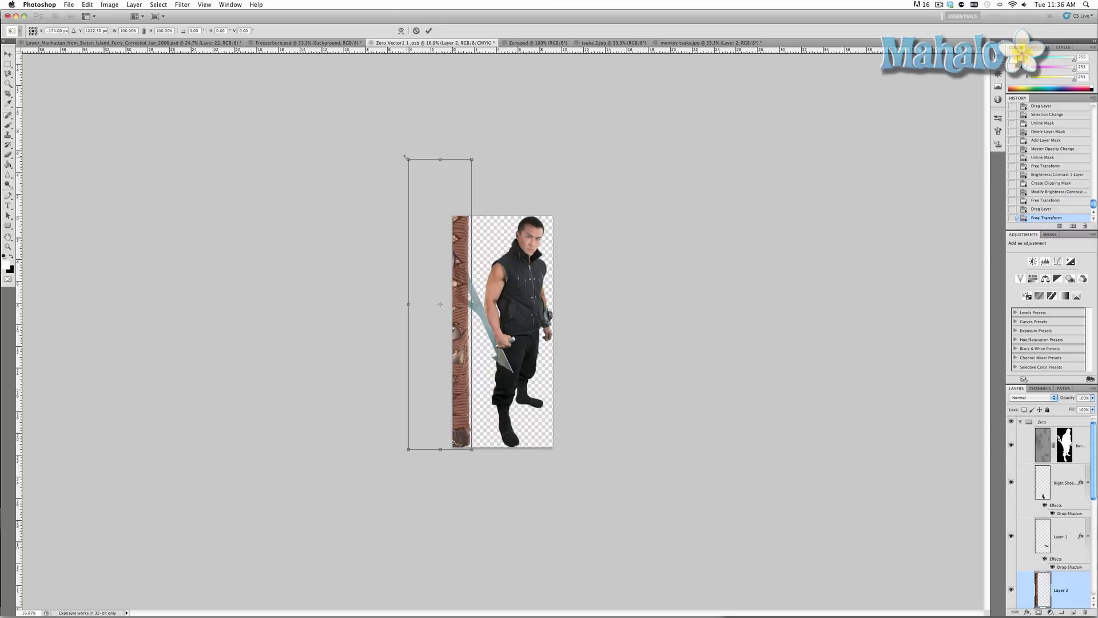
{"action": "left_click_drag", "start_coordinate": [404, 155], "coordinate": [486, 324]}
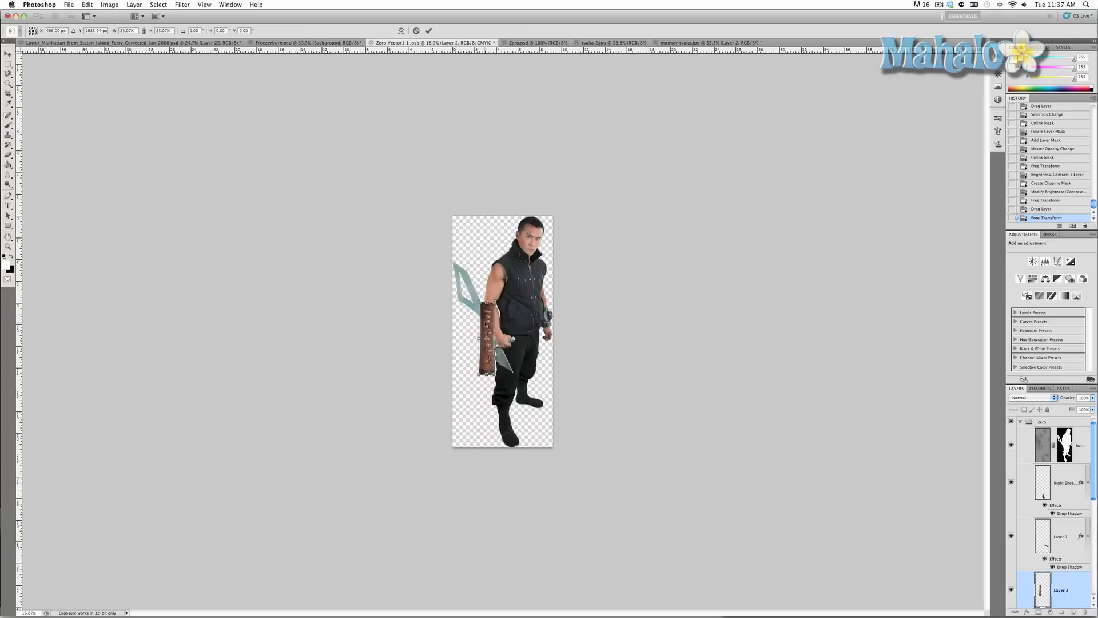
{"action": "scroll", "coordinate": [485, 326], "scroll_direction": "up", "scroll_amount": 5}
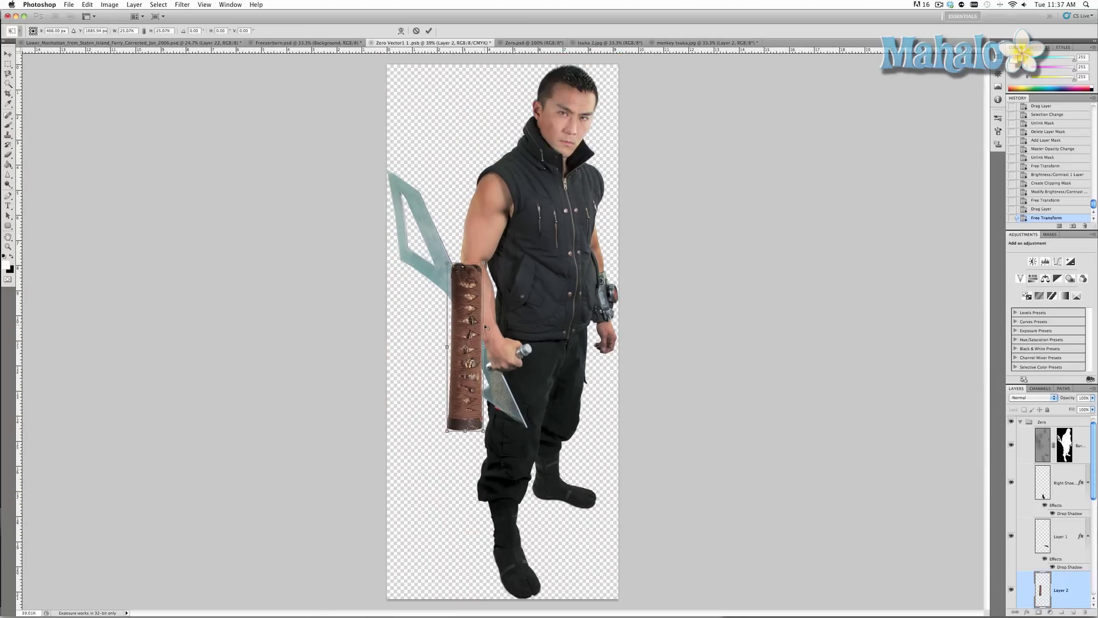
{"action": "scroll", "coordinate": [485, 326], "scroll_direction": "up", "scroll_amount": 2}
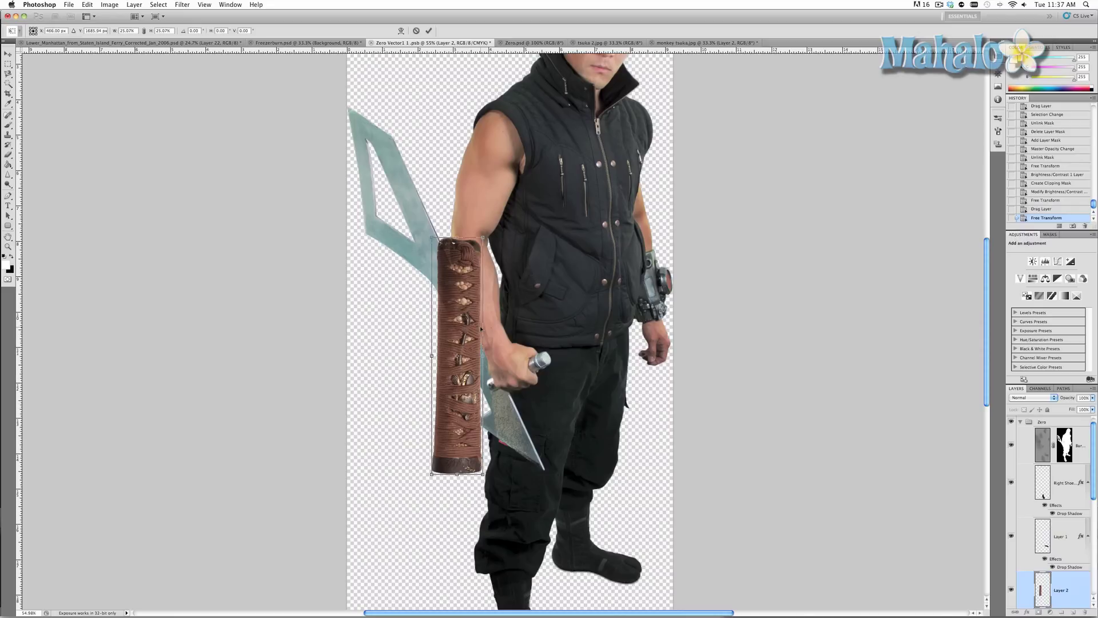
{"action": "left_click_drag", "start_coordinate": [431, 236], "coordinate": [435, 252]}
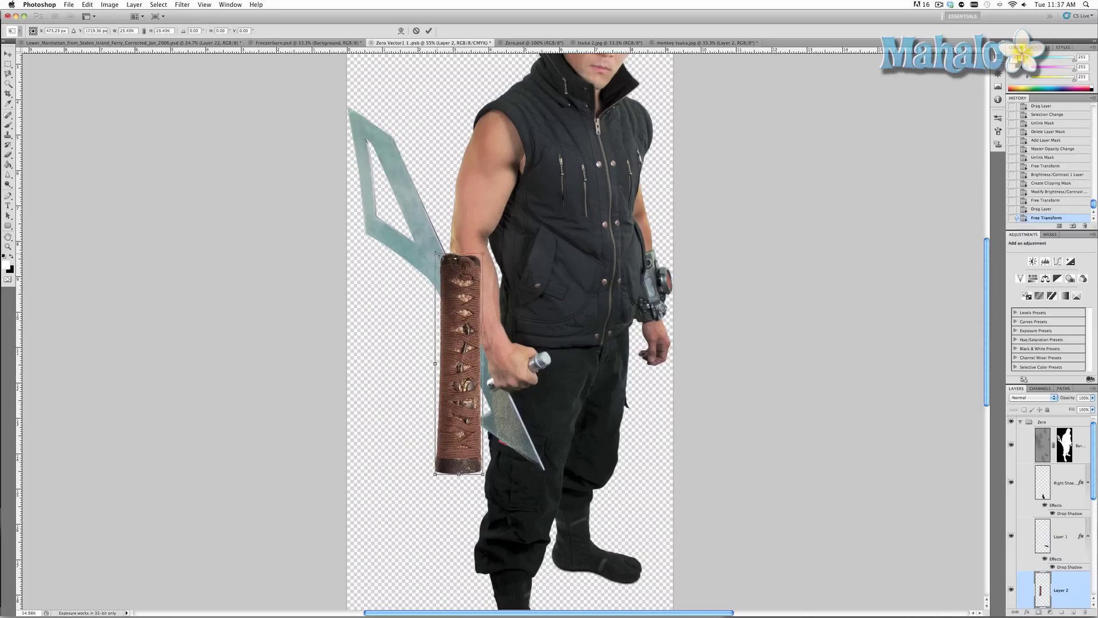
{"action": "key", "text": "Return"}
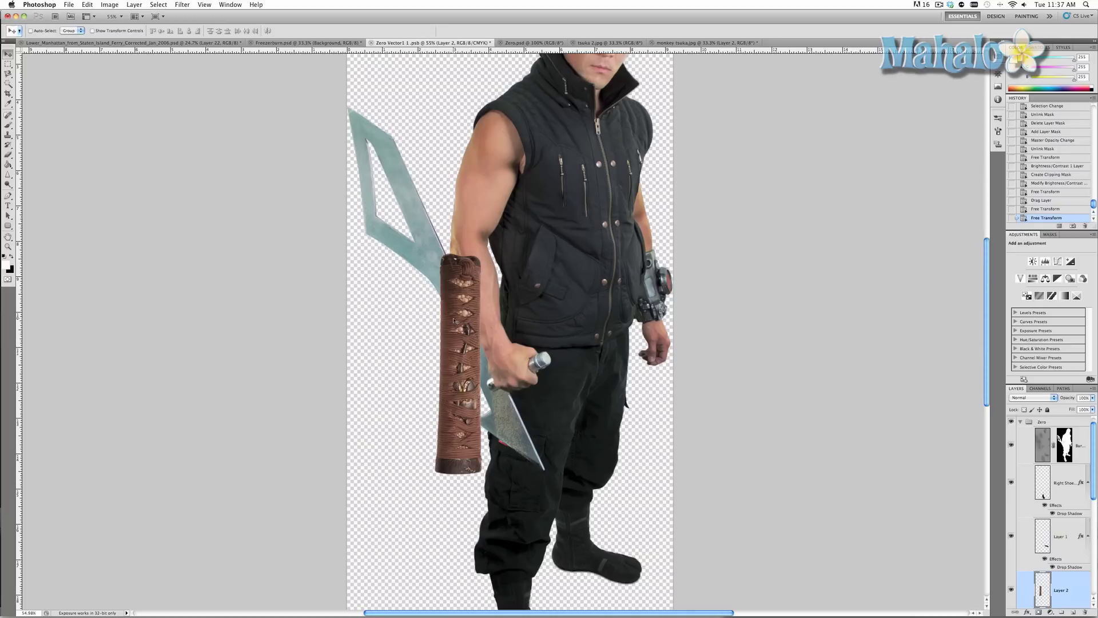
- Move the handle onto the empty area beside the sword and flip it horizontally
{"action": "left_click_drag", "start_coordinate": [455, 321], "coordinate": [395, 318]}
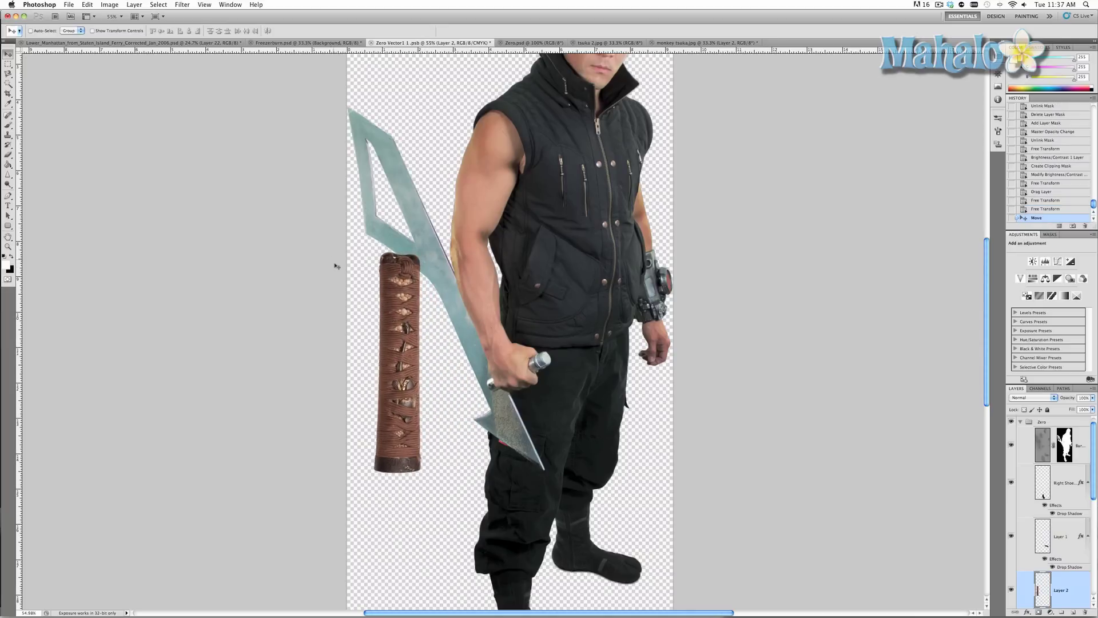
{"action": "left_click", "coordinate": [88, 4]}
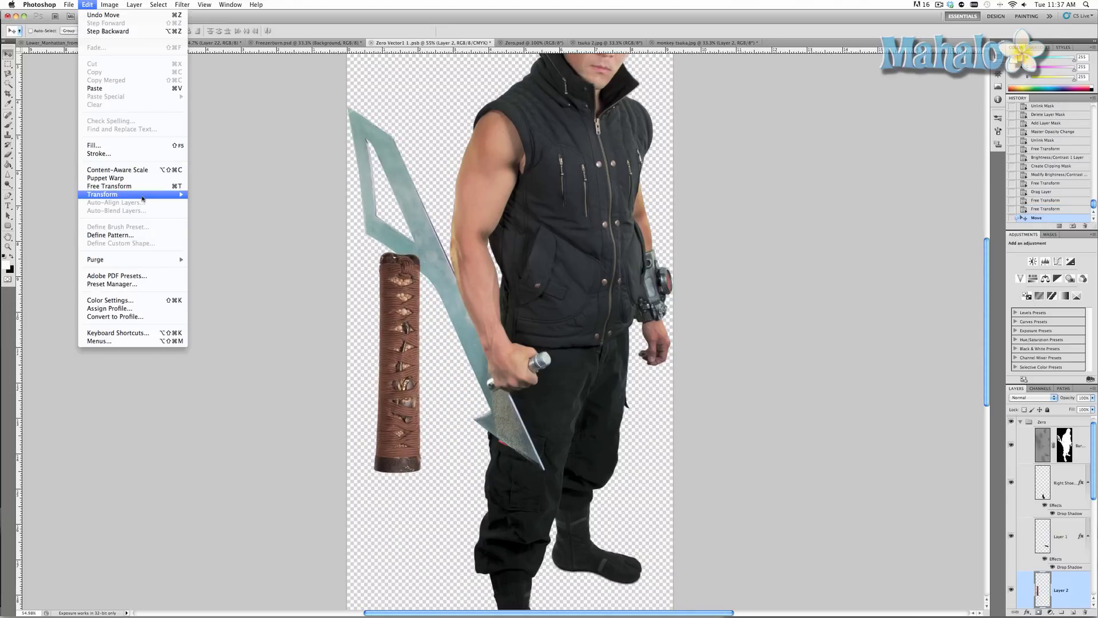
{"action": "left_click", "coordinate": [312, 296]}
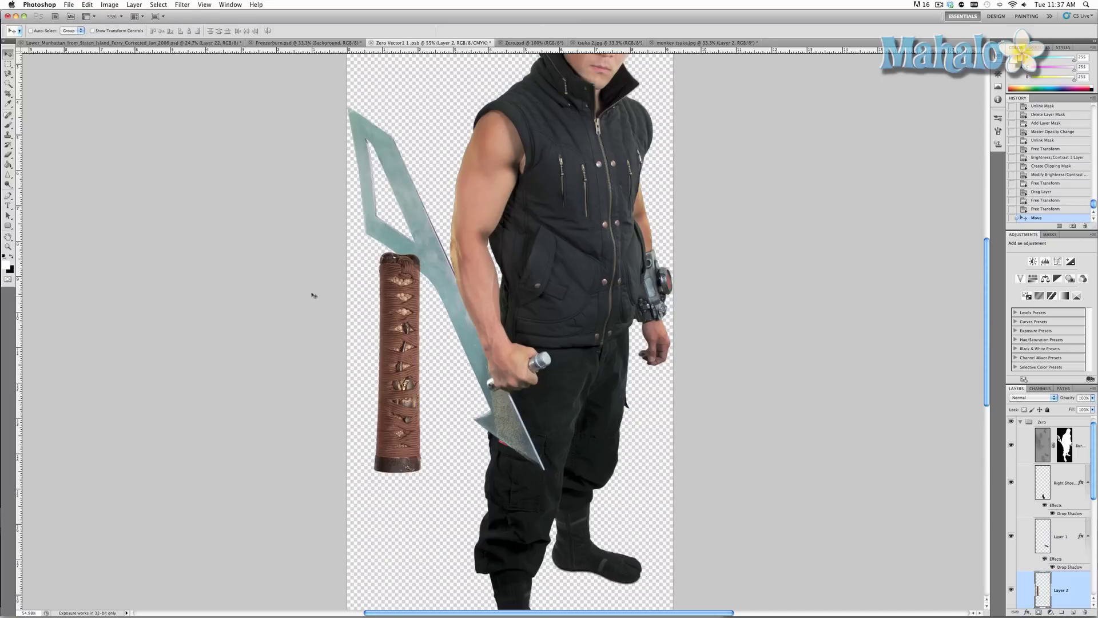
{"action": "mouse_move", "coordinate": [388, 345]}
{"action": "left_mouse_down"}
{"action": "mouse_move", "coordinate": [417, 329]}
{"action": "mouse_move", "coordinate": [403, 333]}
{"action": "mouse_move", "coordinate": [396, 362]}
{"action": "left_mouse_up"}
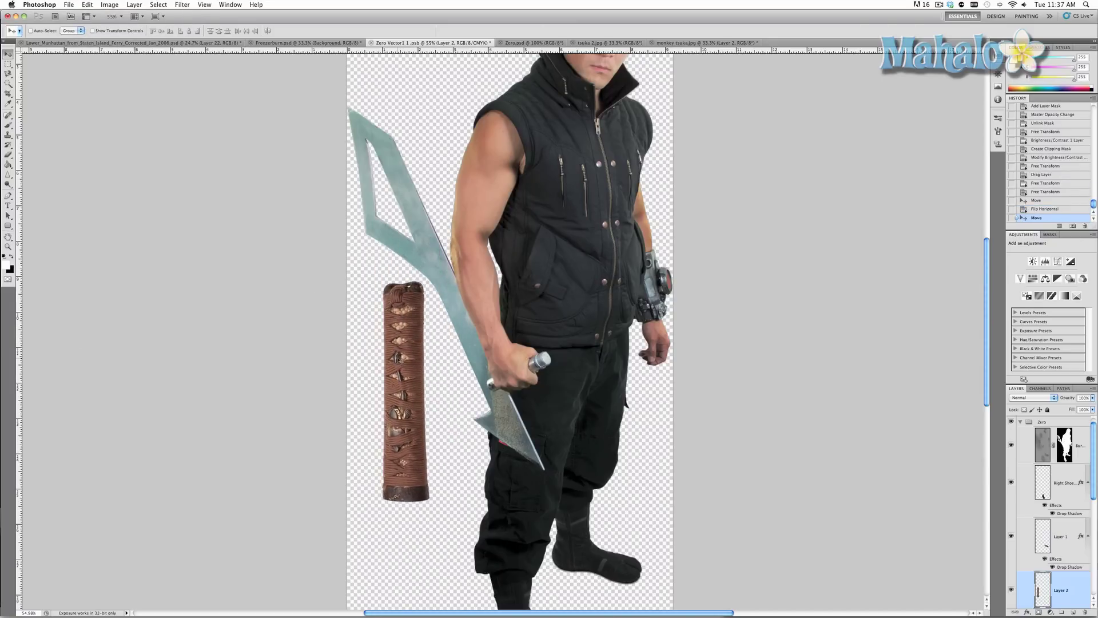
- Erase the dark cap around the cord knot at the handle's upper end with a soft Eraser
{"action": "key", "text": "z"}
{"action": "left_click", "coordinate": [400, 367]}
{"action": "left_click", "coordinate": [400, 367]}
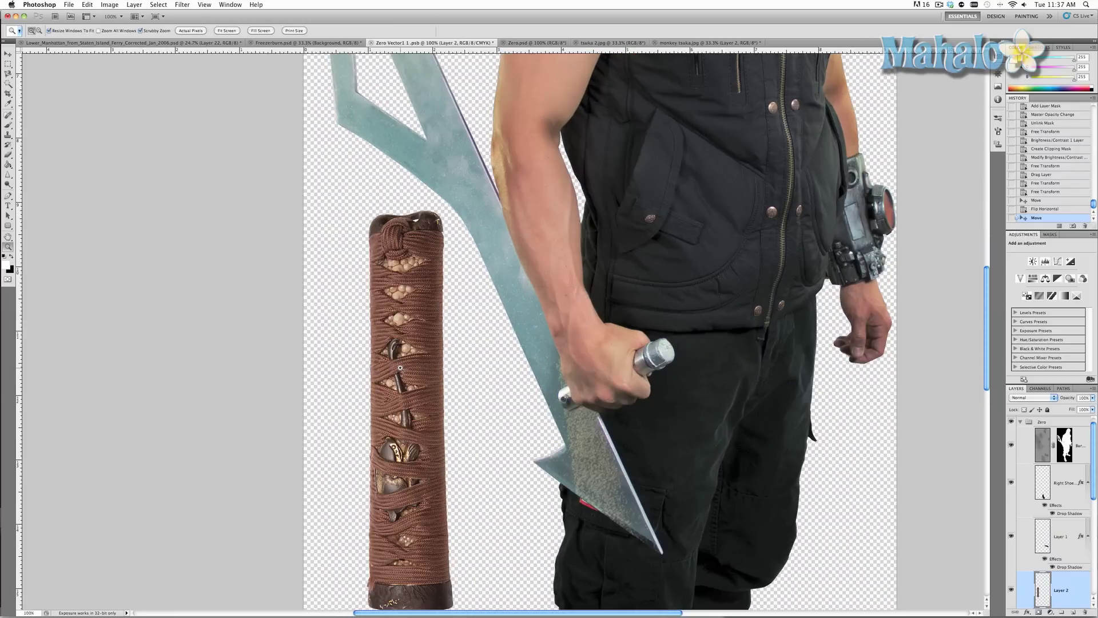
{"action": "scroll", "coordinate": [399, 367], "scroll_direction": "down", "scroll_amount": 2}
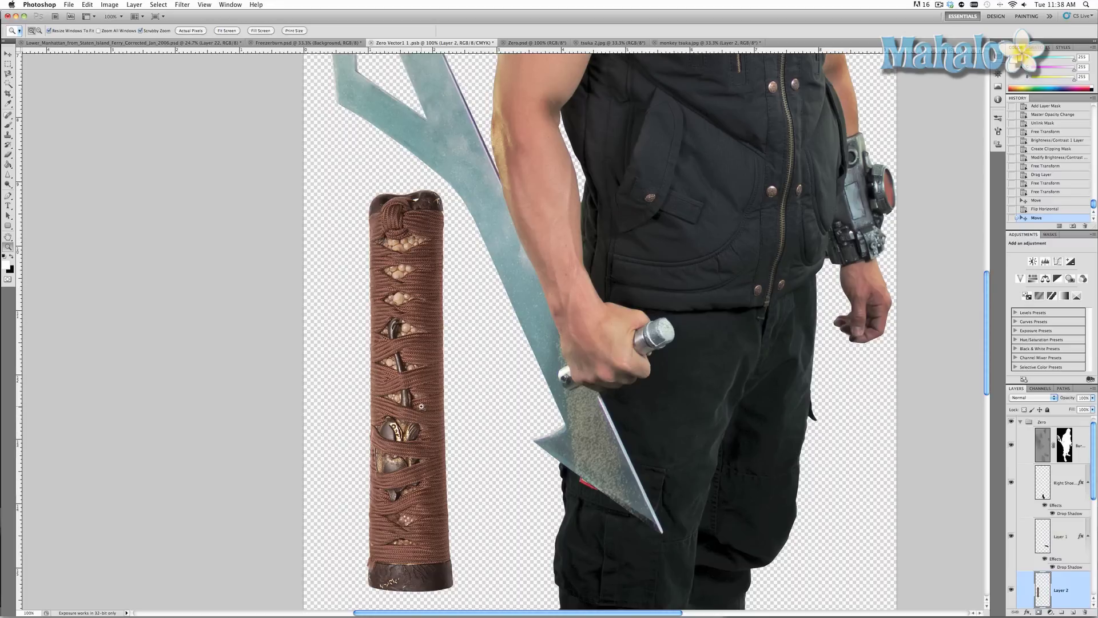
{"action": "key", "text": "b"}
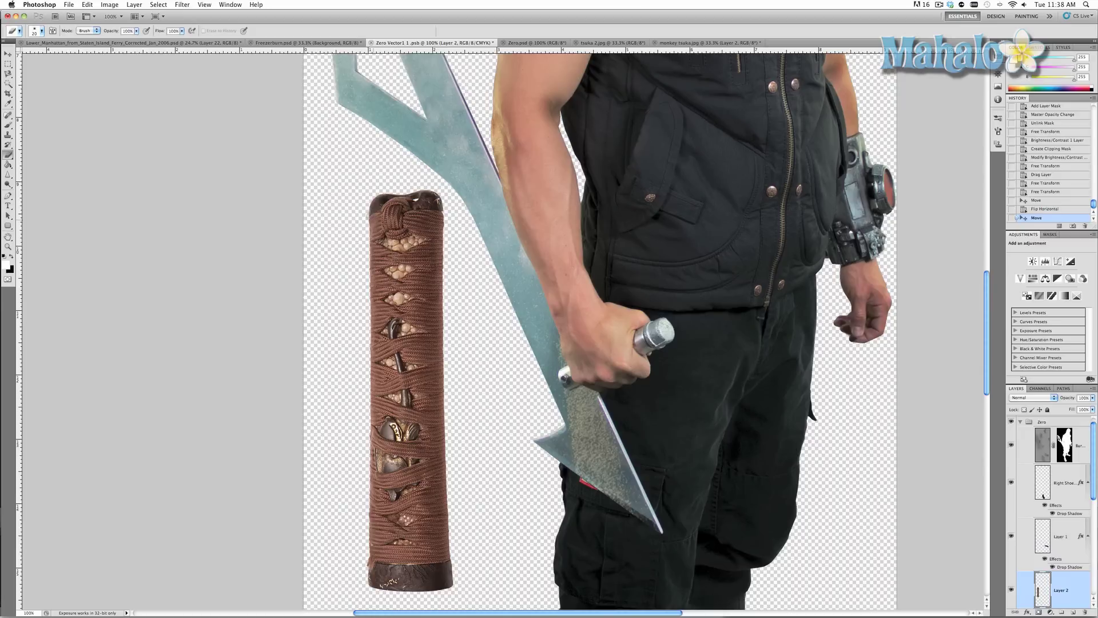
{"action": "key", "text": "z"}
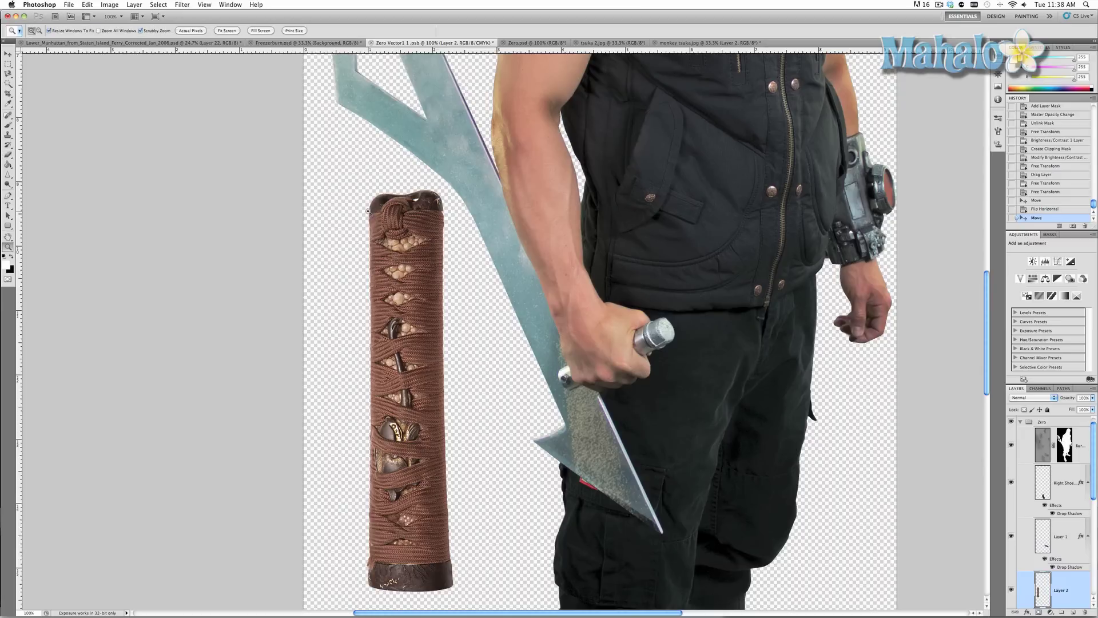
{"action": "left_click", "coordinate": [376, 215]}
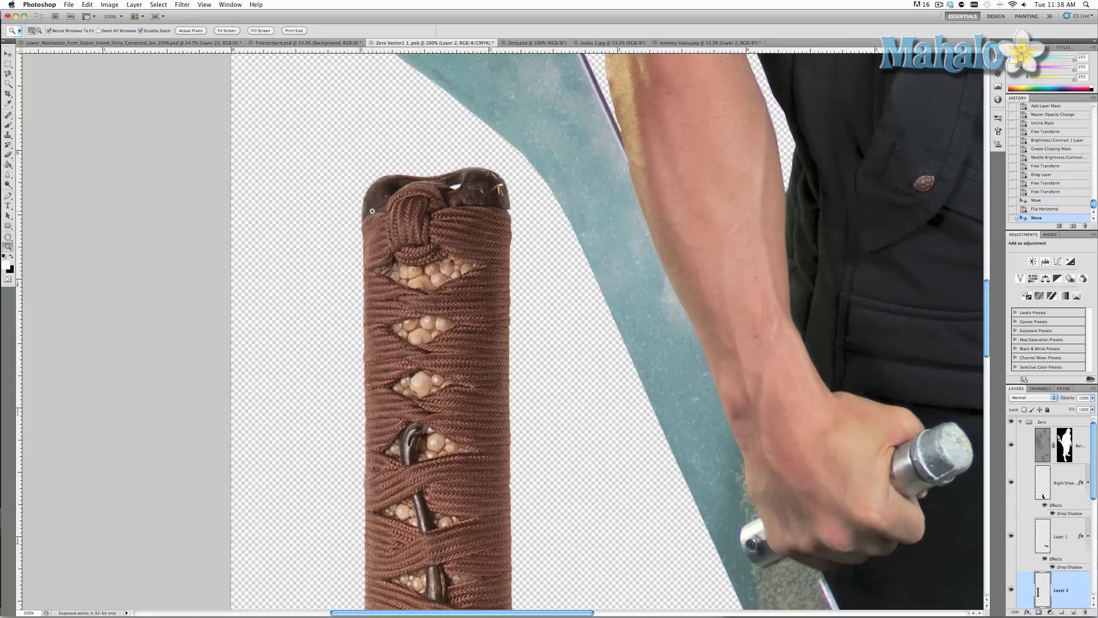
{"action": "key", "text": "e"}
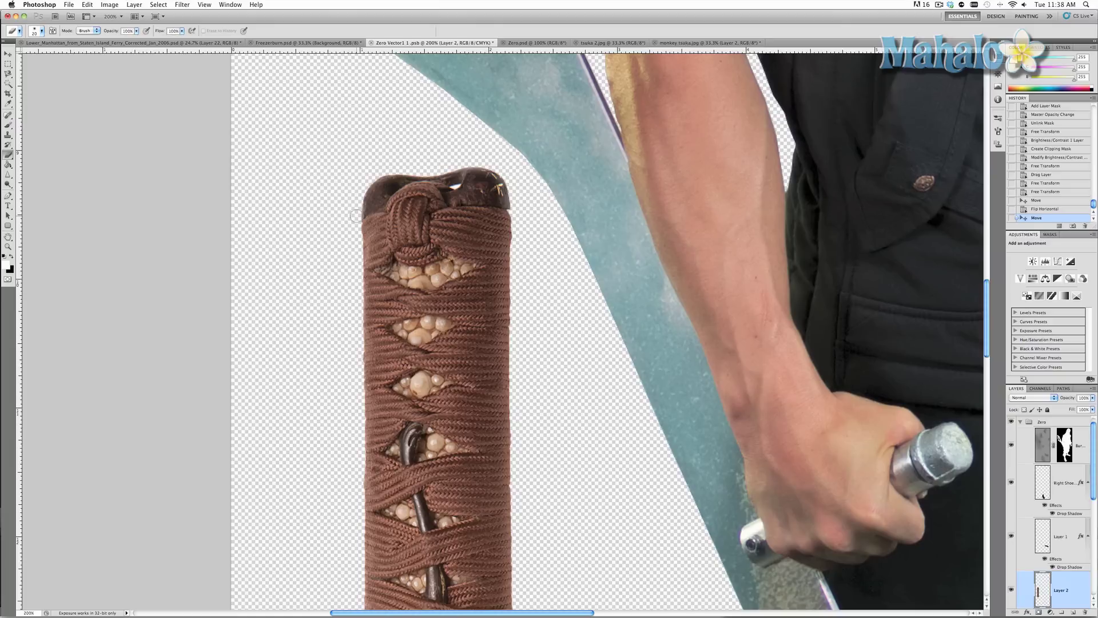
{"action": "key", "text": "]"}
{"action": "mouse_move", "coordinate": [503, 203]}
{"action": "left_mouse_down"}
{"action": "mouse_move", "coordinate": [461, 192]}
{"action": "mouse_move", "coordinate": [454, 171]}
{"action": "left_mouse_up"}
{"action": "mouse_move", "coordinate": [387, 201]}
{"action": "left_mouse_down"}
{"action": "mouse_move", "coordinate": [458, 182]}
{"action": "mouse_move", "coordinate": [440, 172]}
{"action": "left_mouse_up"}
{"action": "mouse_move", "coordinate": [366, 212]}
{"action": "left_mouse_down"}
{"action": "mouse_move", "coordinate": [411, 174]}
{"action": "mouse_move", "coordinate": [449, 178]}
{"action": "left_mouse_up"}
- Erase the dark metal collar below the cord wrapping at the handle's lower end, following the wrap's edge
{"action": "scroll", "coordinate": [452, 286], "scroll_direction": "down", "scroll_amount": 10}
{"action": "key", "text": "bracketleft"}
{"action": "key", "text": "bracketleft"}
{"action": "key", "text": "bracketleft"}
{"action": "key", "text": "bracketleft"}
{"action": "key", "text": "bracketleft"}
{"action": "mouse_move", "coordinate": [360, 423]}
{"action": "left_mouse_down"}
{"action": "mouse_move", "coordinate": [394, 408]}
{"action": "mouse_move", "coordinate": [526, 408]}
{"action": "left_mouse_up"}
{"action": "scroll", "coordinate": [502, 409], "scroll_direction": "up", "scroll_amount": 5}
{"action": "key", "text": "bracketright"}
{"action": "key", "text": "bracketright"}
{"action": "left_click_drag", "start_coordinate": [454, 408], "coordinate": [479, 413]}
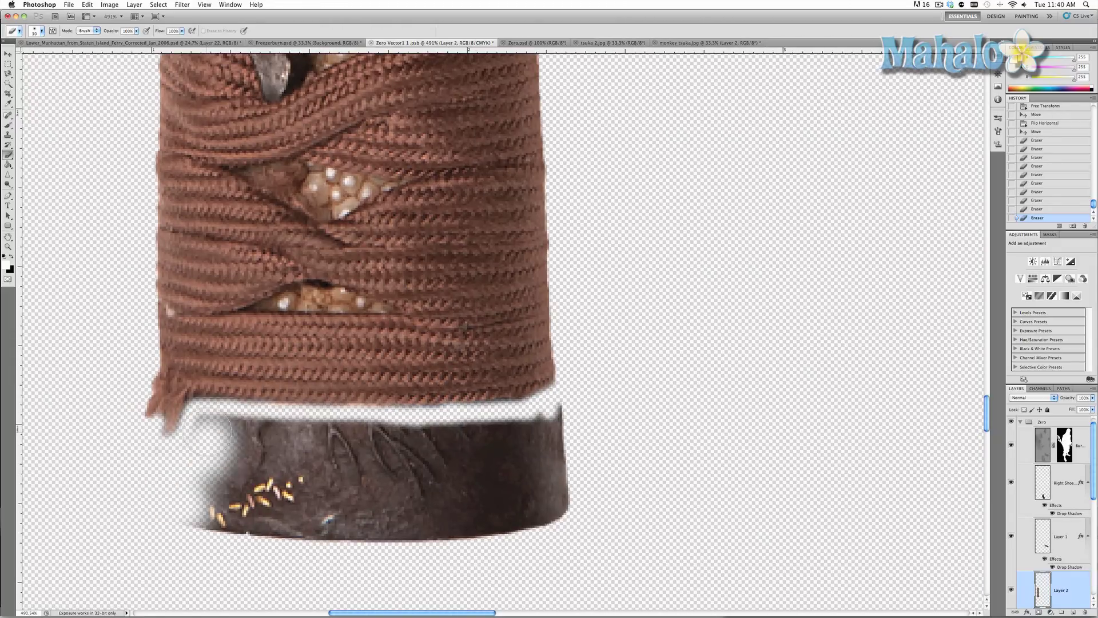
{"action": "left_click_drag", "start_coordinate": [358, 410], "coordinate": [399, 452]}
{"action": "left_click_drag", "start_coordinate": [375, 429], "coordinate": [528, 440]}
{"action": "left_click_drag", "start_coordinate": [211, 421], "coordinate": [306, 449]}
- Erase the pale beaded skin inside the lowest gaps of the cord wrapping using a smaller Eraser
{"action": "scroll", "coordinate": [306, 448], "scroll_direction": "up", "scroll_amount": 1}
{"action": "key", "text": "bracketleft"}
{"action": "key", "text": "bracketleft"}
{"action": "key", "text": "bracketleft"}
{"action": "key", "text": "bracketleft"}
{"action": "key", "text": "bracketleft"}
{"action": "key", "text": "bracketleft"}
{"action": "mouse_move", "coordinate": [264, 341]}
{"action": "left_mouse_down"}
{"action": "mouse_move", "coordinate": [394, 337]}
{"action": "mouse_move", "coordinate": [377, 343]}
{"action": "left_mouse_up"}
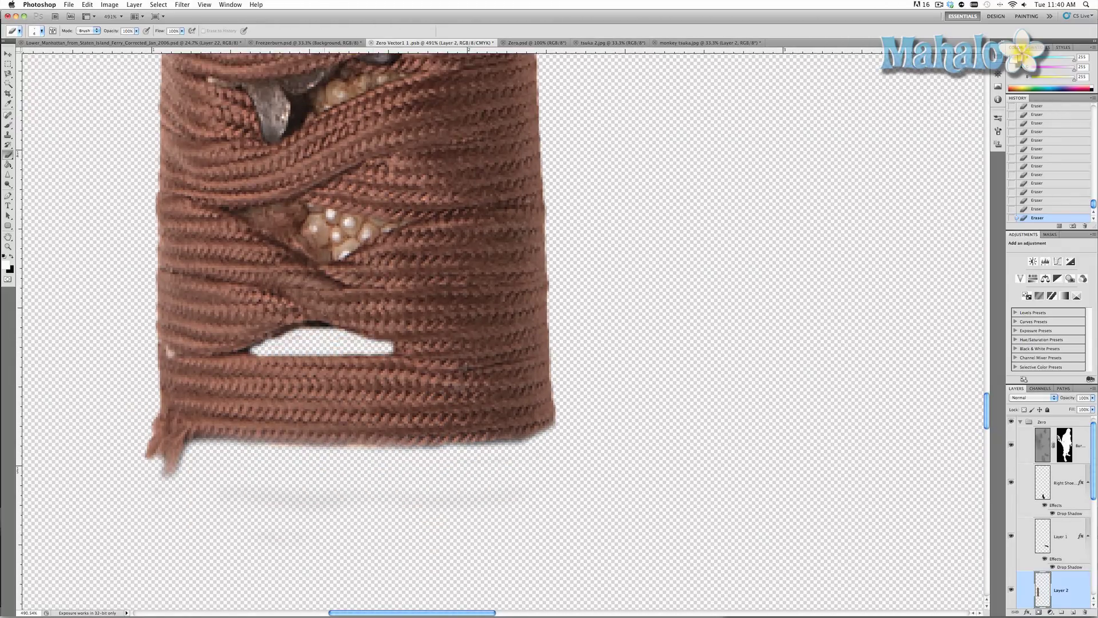
{"action": "scroll", "coordinate": [343, 344], "scroll_direction": "up", "scroll_amount": 2}
{"action": "mouse_move", "coordinate": [306, 265]}
{"action": "left_mouse_down"}
{"action": "mouse_move", "coordinate": [413, 280]}
{"action": "mouse_move", "coordinate": [274, 273]}
{"action": "mouse_move", "coordinate": [368, 297]}
{"action": "left_mouse_up"}
{"action": "scroll", "coordinate": [343, 285], "scroll_direction": "up", "scroll_amount": 2}
{"action": "scroll", "coordinate": [343, 286], "scroll_direction": "up", "scroll_amount": 1}
{"action": "key", "text": "bracketright"}
{"action": "mouse_move", "coordinate": [326, 212]}
{"action": "left_mouse_down"}
{"action": "mouse_move", "coordinate": [401, 197]}
{"action": "mouse_move", "coordinate": [423, 204]}
{"action": "left_mouse_up"}
- Erase the beaded skin from the gaps around the metal ornament in the handle's lower middle part
{"action": "scroll", "coordinate": [423, 205], "scroll_direction": "up", "scroll_amount": 1}
{"action": "scroll", "coordinate": [372, 332], "scroll_direction": "up", "scroll_amount": 5}
{"action": "key", "text": "bracketleft"}
{"action": "key", "text": "bracketleft"}
{"action": "key", "text": "bracketleft"}
{"action": "left_click_drag", "start_coordinate": [231, 239], "coordinate": [252, 246]}
{"action": "mouse_move", "coordinate": [447, 231]}
{"action": "left_mouse_down"}
{"action": "mouse_move", "coordinate": [450, 254]}
{"action": "mouse_move", "coordinate": [489, 247]}
{"action": "left_mouse_up"}
{"action": "scroll", "coordinate": [389, 332], "scroll_direction": "up", "scroll_amount": 1}
{"action": "scroll", "coordinate": [400, 286], "scroll_direction": "up", "scroll_amount": 4}
{"action": "key", "text": "bracketright"}
{"action": "key", "text": "bracketright"}
{"action": "left_click_drag", "start_coordinate": [420, 189], "coordinate": [495, 186]}
{"action": "mouse_move", "coordinate": [360, 183]}
{"action": "left_mouse_down"}
{"action": "mouse_move", "coordinate": [280, 200]}
{"action": "mouse_move", "coordinate": [360, 189]}
{"action": "mouse_move", "coordinate": [320, 212]}
{"action": "left_mouse_up"}
- Erase the beaded skin from the remaining upper gaps of the wrapping, keeping the cords and metal ornament
{"action": "scroll", "coordinate": [360, 189], "scroll_direction": "up", "scroll_amount": 1}
{"action": "scroll", "coordinate": [372, 229], "scroll_direction": "up", "scroll_amount": 3}
{"action": "key", "text": "bracketright"}
{"action": "mouse_move", "coordinate": [486, 200]}
{"action": "left_mouse_down"}
{"action": "mouse_move", "coordinate": [400, 200]}
{"action": "mouse_move", "coordinate": [389, 218]}
{"action": "mouse_move", "coordinate": [458, 217]}
{"action": "left_mouse_up"}
{"action": "scroll", "coordinate": [401, 212], "scroll_direction": "up", "scroll_amount": 4}
{"action": "scroll", "coordinate": [401, 212], "scroll_direction": "left", "scroll_amount": 2}
{"action": "key", "text": "bracketleft"}
{"action": "key", "text": "bracketleft"}
{"action": "key", "text": "bracketleft"}
{"action": "mouse_move", "coordinate": [366, 228]}
{"action": "left_mouse_down"}
{"action": "mouse_move", "coordinate": [303, 240]}
{"action": "mouse_move", "coordinate": [303, 255]}
{"action": "mouse_move", "coordinate": [328, 268]}
{"action": "mouse_move", "coordinate": [343, 235]}
{"action": "mouse_move", "coordinate": [309, 283]}
{"action": "mouse_move", "coordinate": [331, 298]}
{"action": "left_mouse_up"}
{"action": "scroll", "coordinate": [303, 240], "scroll_direction": "up", "scroll_amount": 1}
{"action": "scroll", "coordinate": [343, 257], "scroll_direction": "up", "scroll_amount": 3}
{"action": "key", "text": "bracketleft"}
{"action": "scroll", "coordinate": [435, 258], "scroll_direction": "left", "scroll_amount": 1}
{"action": "mouse_move", "coordinate": [537, 281]}
{"action": "left_mouse_down"}
{"action": "mouse_move", "coordinate": [401, 229]}
{"action": "mouse_move", "coordinate": [503, 280]}
{"action": "mouse_move", "coordinate": [420, 294]}
{"action": "mouse_move", "coordinate": [392, 280]}
{"action": "mouse_move", "coordinate": [469, 263]}
{"action": "left_mouse_up"}
{"action": "left_click_drag", "start_coordinate": [469, 263], "coordinate": [400, 246]}
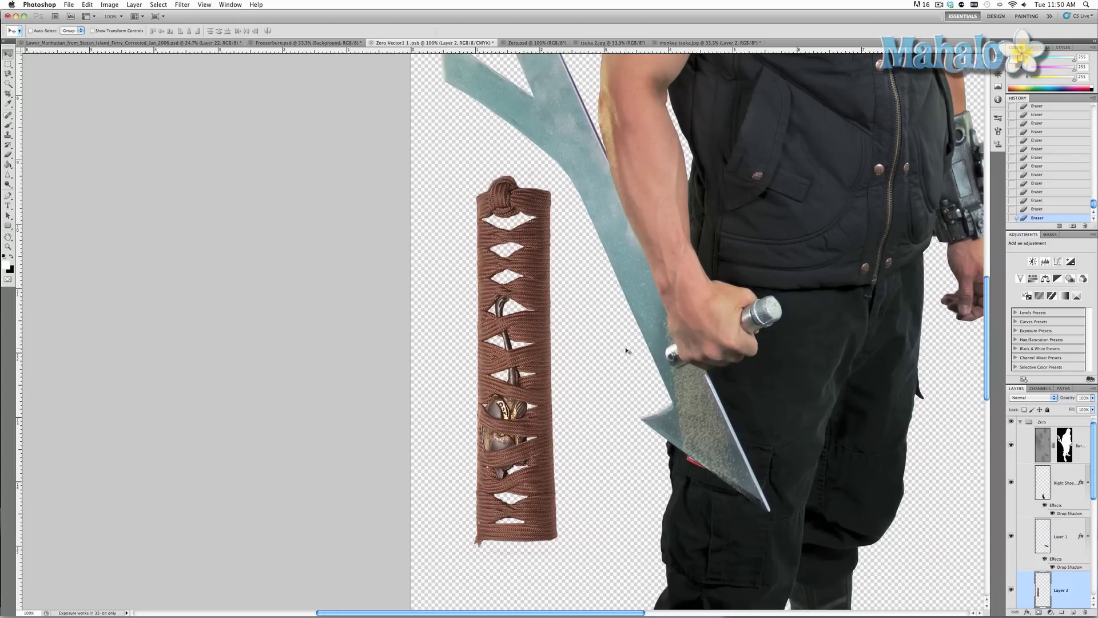
- Rotate the cord-wrapped handle to the sword's angle, place it over the blade, and scale it down to about 69%
{"action": "key", "text": "super+t"}
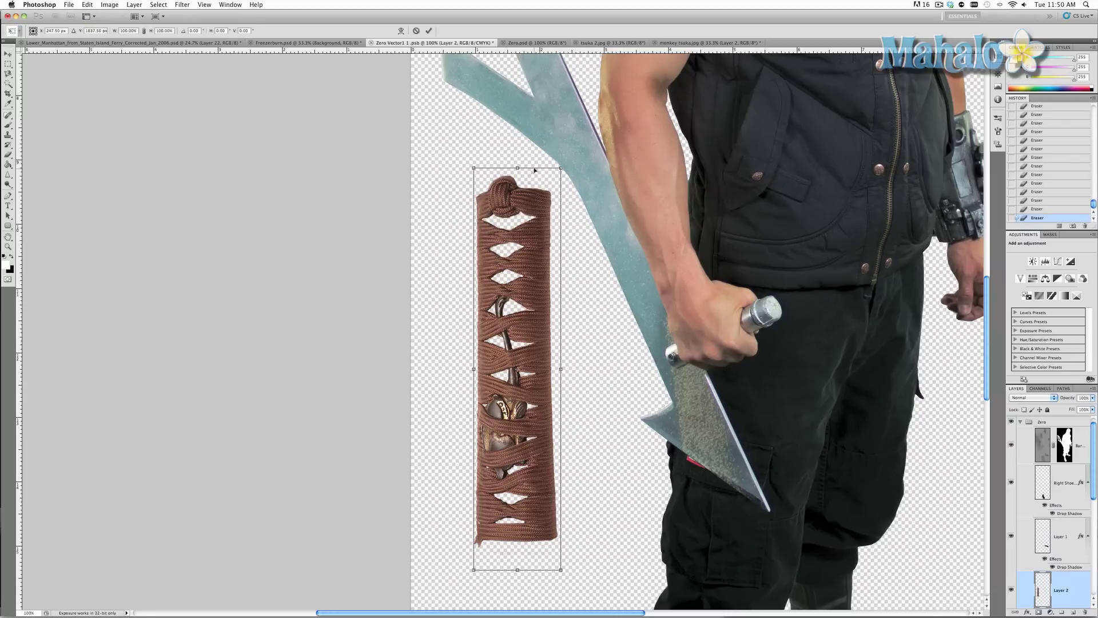
{"action": "left_click_drag", "start_coordinate": [559, 164], "coordinate": [468, 170]}
{"action": "left_click_drag", "start_coordinate": [510, 326], "coordinate": [610, 244]}
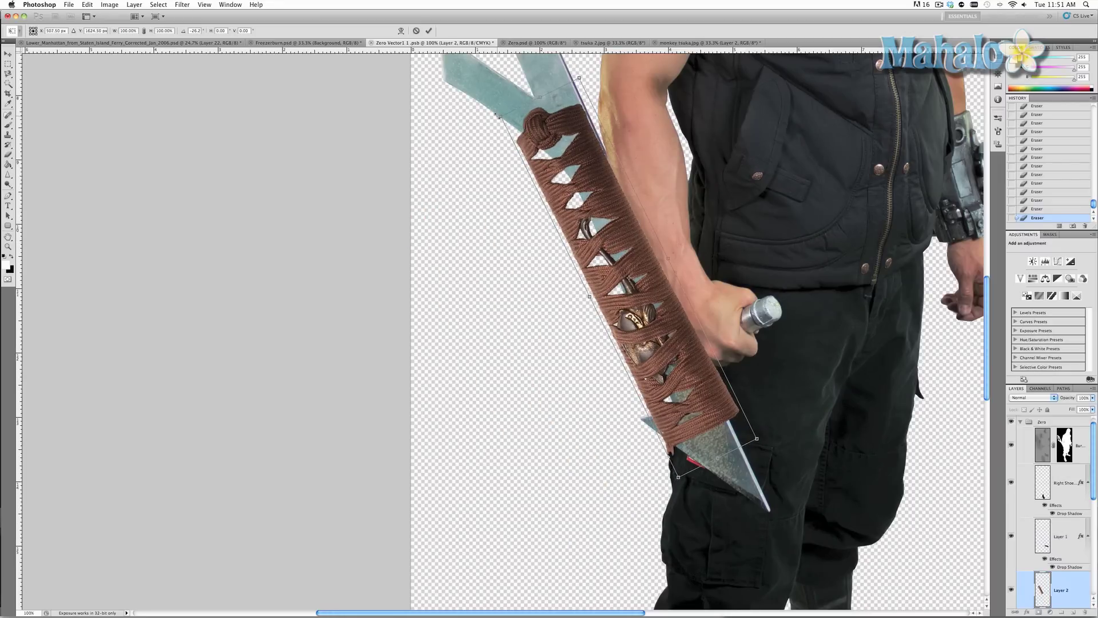
{"action": "left_click_drag", "start_coordinate": [495, 113], "coordinate": [583, 211]}
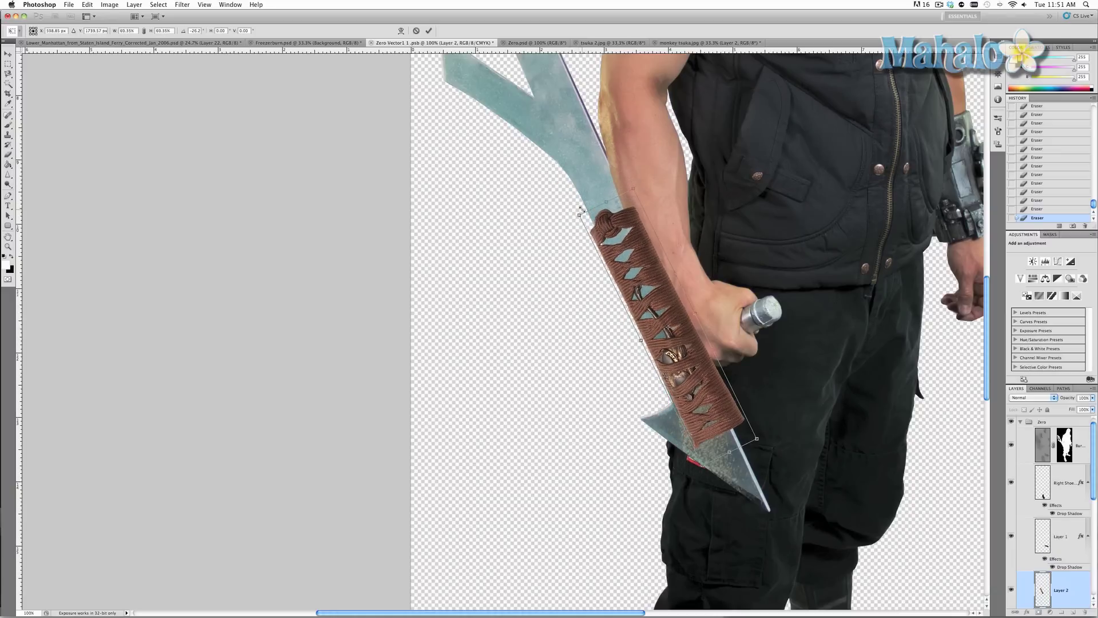
- Move the handle up along the blade beside the forearm, scale it to about 58%, and fine-tune its rotation to the blade's edges
{"action": "scroll", "coordinate": [581, 210], "scroll_direction": "left", "scroll_amount": 10}
{"action": "scroll", "coordinate": [630, 236], "scroll_direction": "right", "scroll_amount": 15}
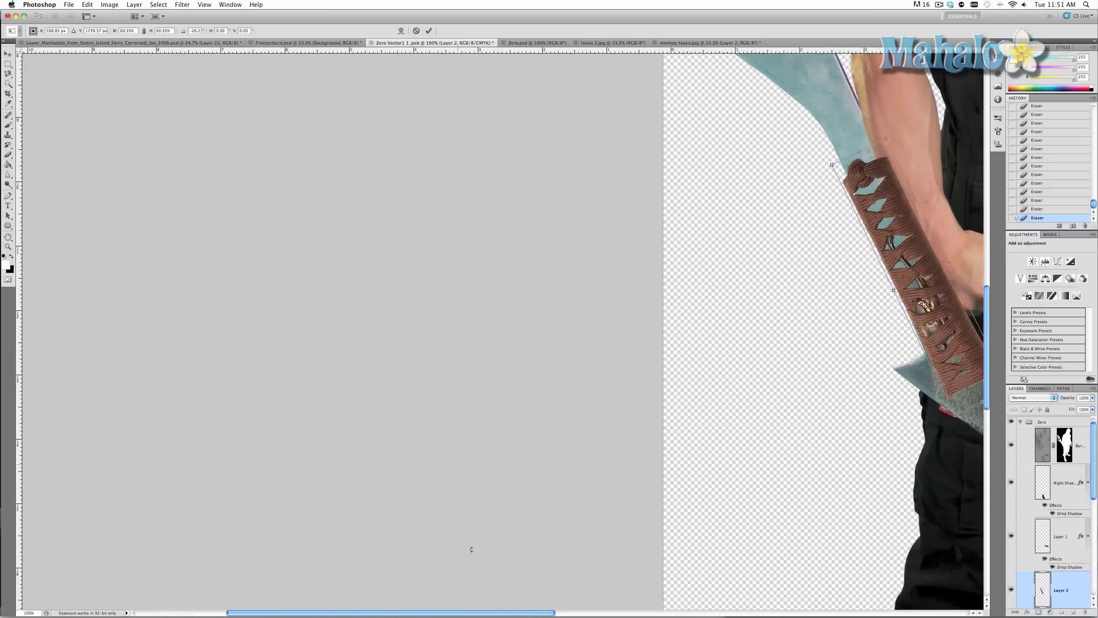
{"action": "scroll", "coordinate": [553, 554], "scroll_direction": "right", "scroll_amount": 5}
{"action": "scroll", "coordinate": [553, 555], "scroll_direction": "up", "scroll_amount": 2}
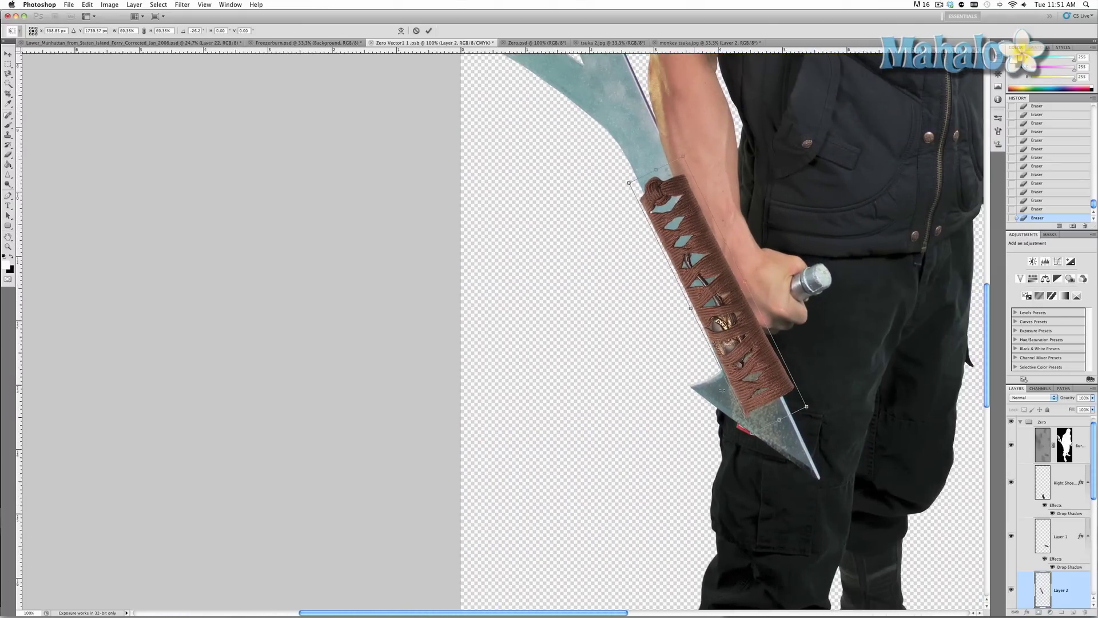
{"action": "left_click_drag", "start_coordinate": [760, 371], "coordinate": [735, 326]}
{"action": "scroll", "coordinate": [734, 326], "scroll_direction": "up", "scroll_amount": 1}
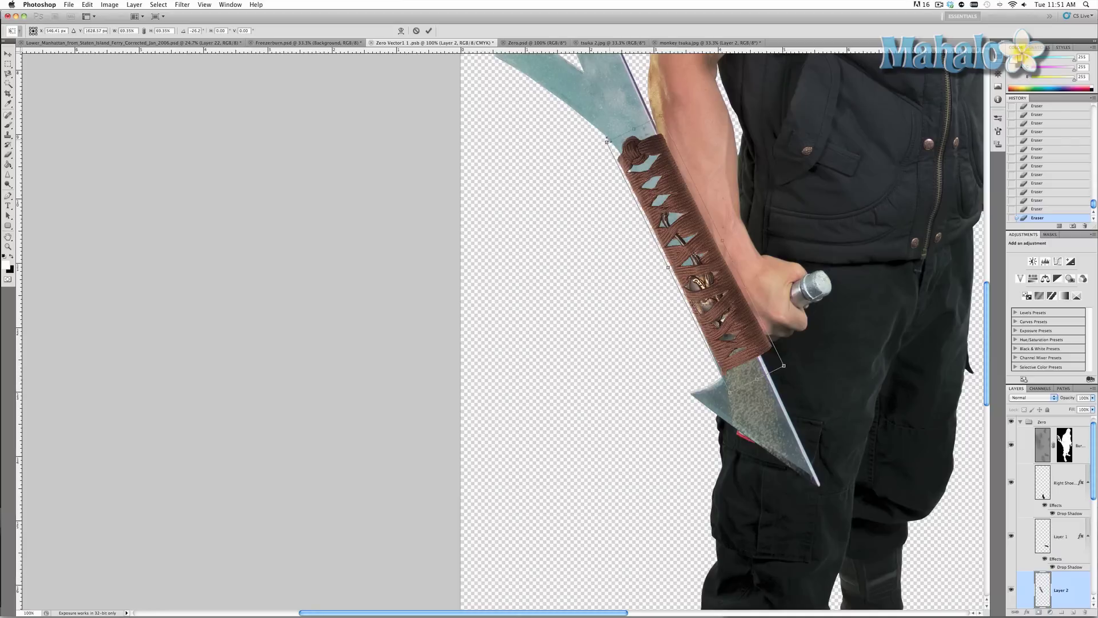
{"action": "left_click_drag", "start_coordinate": [606, 141], "coordinate": [623, 172]}
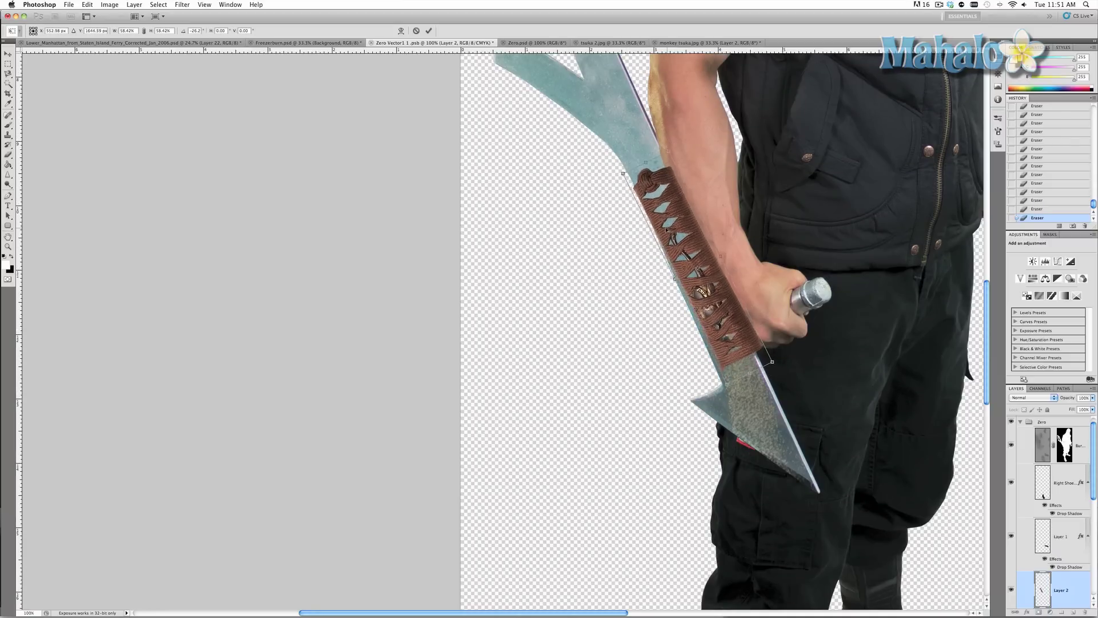
{"action": "left_click_drag", "start_coordinate": [665, 228], "coordinate": [663, 231]}
{"action": "scroll", "coordinate": [663, 231], "scroll_direction": "up", "scroll_amount": 1}
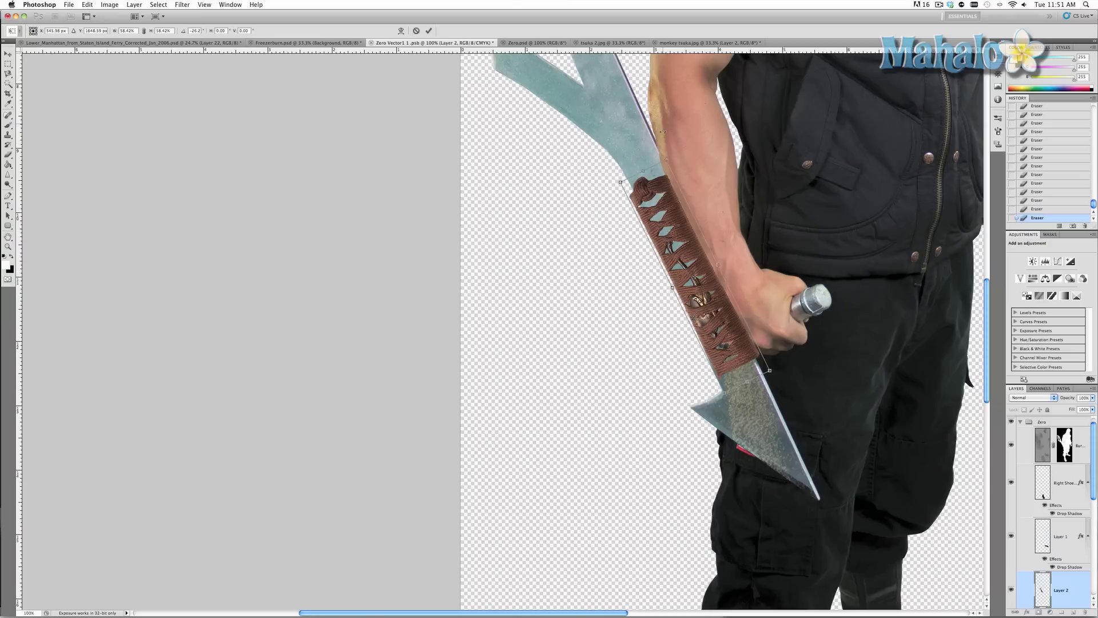
{"action": "left_click_drag", "start_coordinate": [663, 153], "coordinate": [665, 154]}
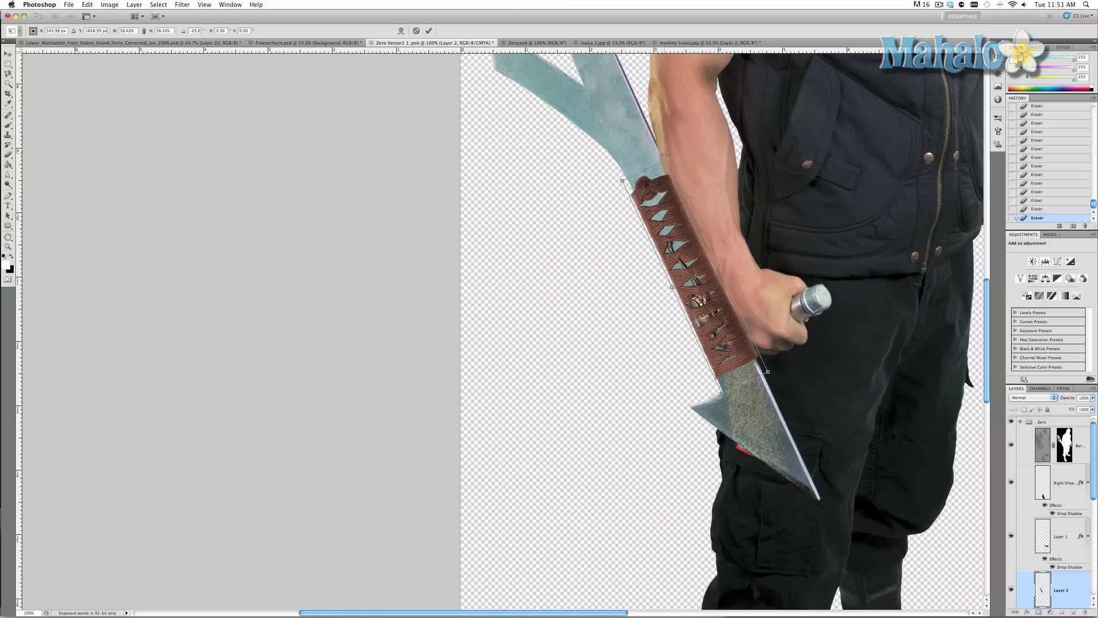
{"action": "scroll", "coordinate": [663, 154], "scroll_direction": "up", "scroll_amount": 1}
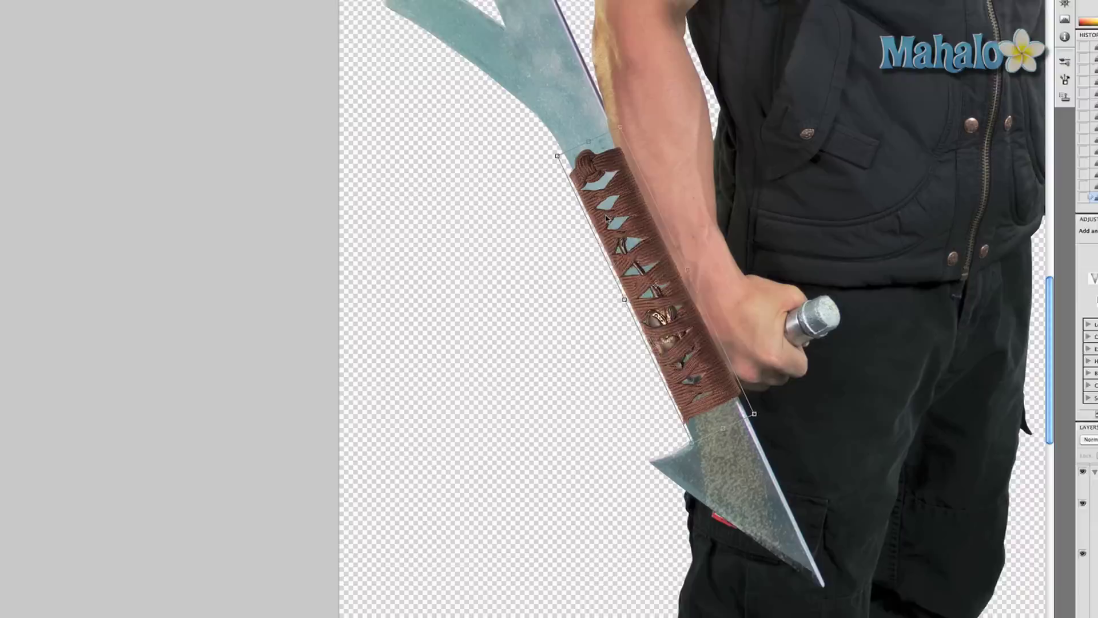
- Distort the handle's four corners slightly so its sides follow the blade's edges, and apply the transform
{"action": "right_click", "coordinate": [658, 230]}
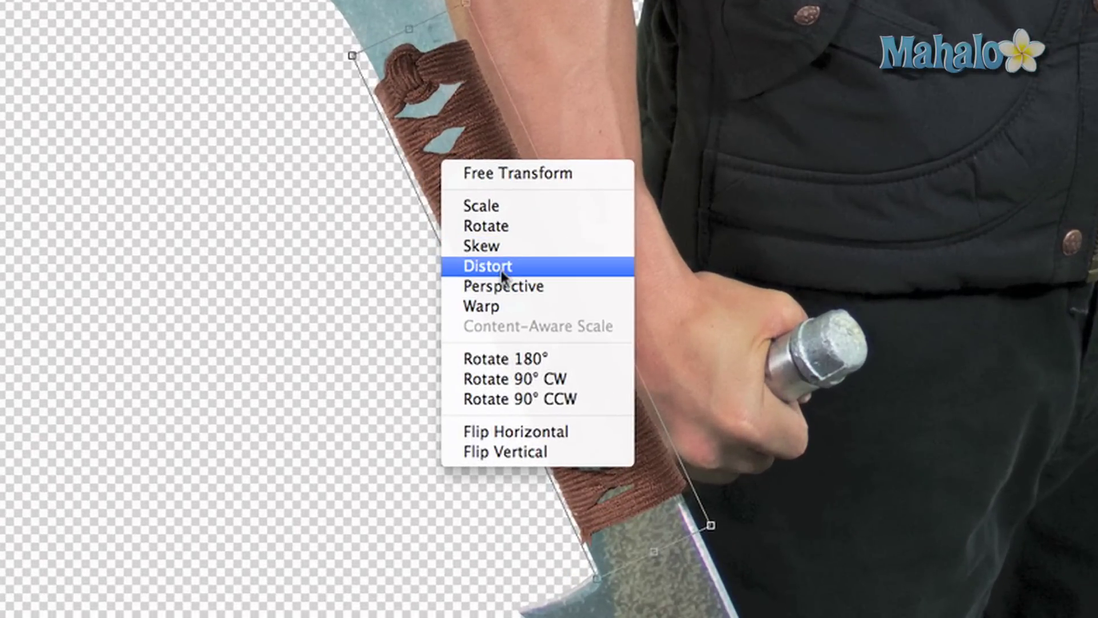
{"action": "left_click", "coordinate": [487, 266]}
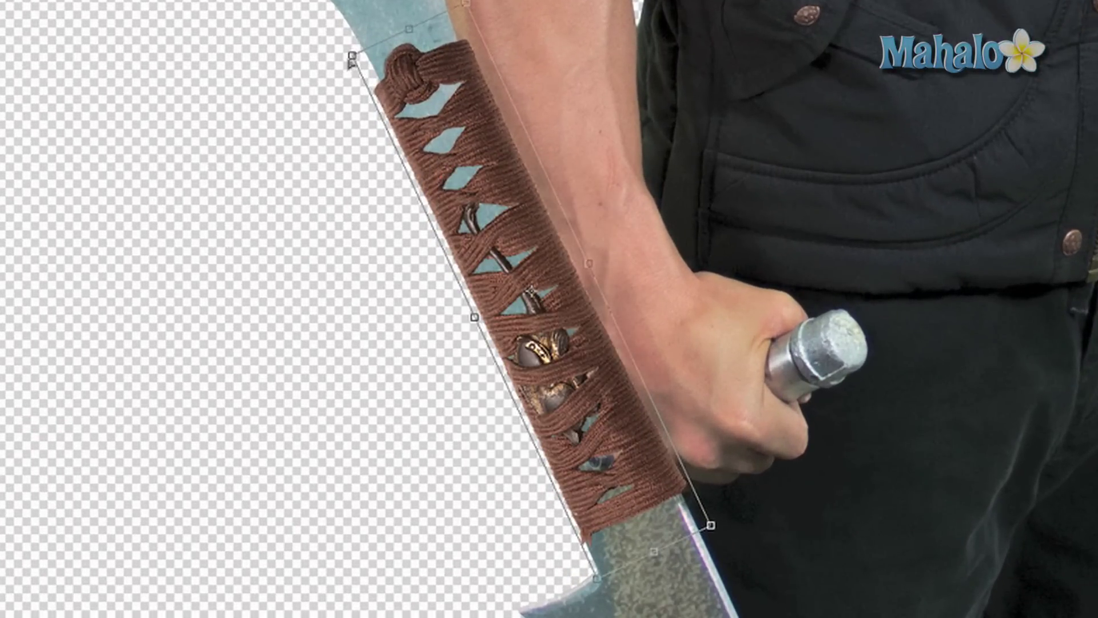
{"action": "left_click_drag", "start_coordinate": [351, 58], "coordinate": [358, 53]}
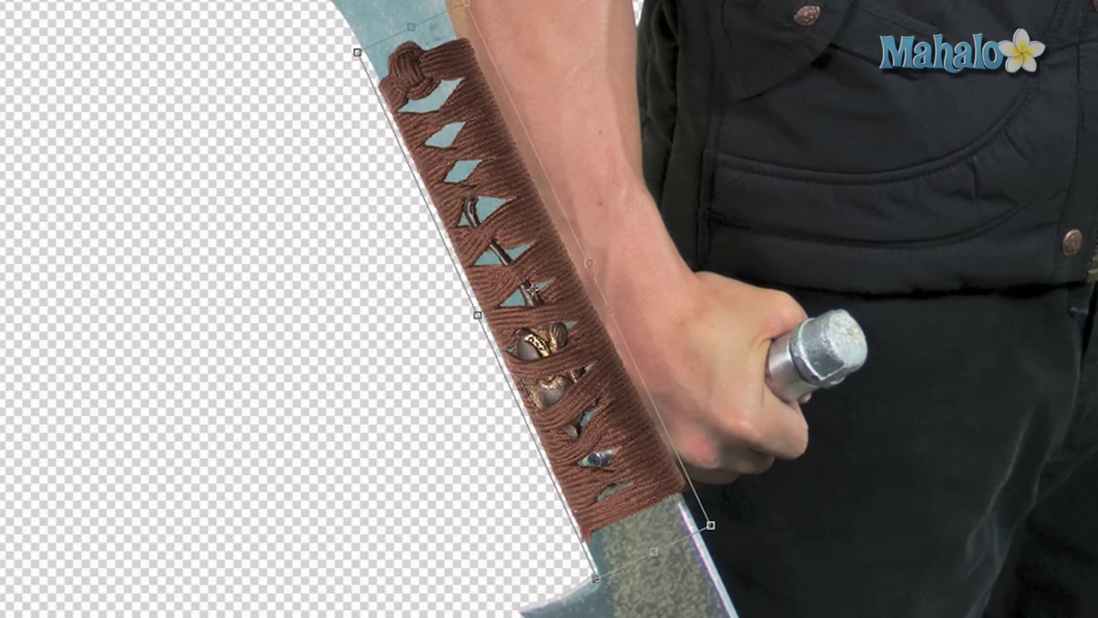
{"action": "left_click_drag", "start_coordinate": [597, 578], "coordinate": [593, 581]}
{"action": "left_click_drag", "start_coordinate": [711, 524], "coordinate": [706, 530]}
{"action": "left_click_drag", "start_coordinate": [466, 7], "coordinate": [468, 3]}
{"action": "key", "text": "Return"}
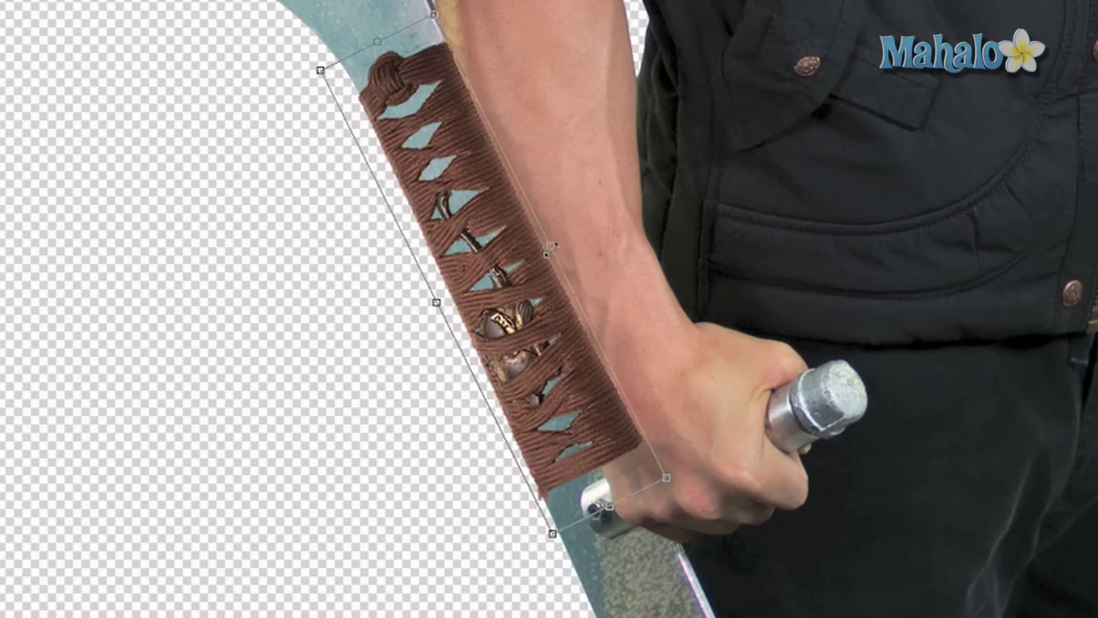
- Skew the handle behind the forearm so its long sides and lower outer corner line up with the blade, and apply the transform
{"action": "right_click", "coordinate": [454, 153]}
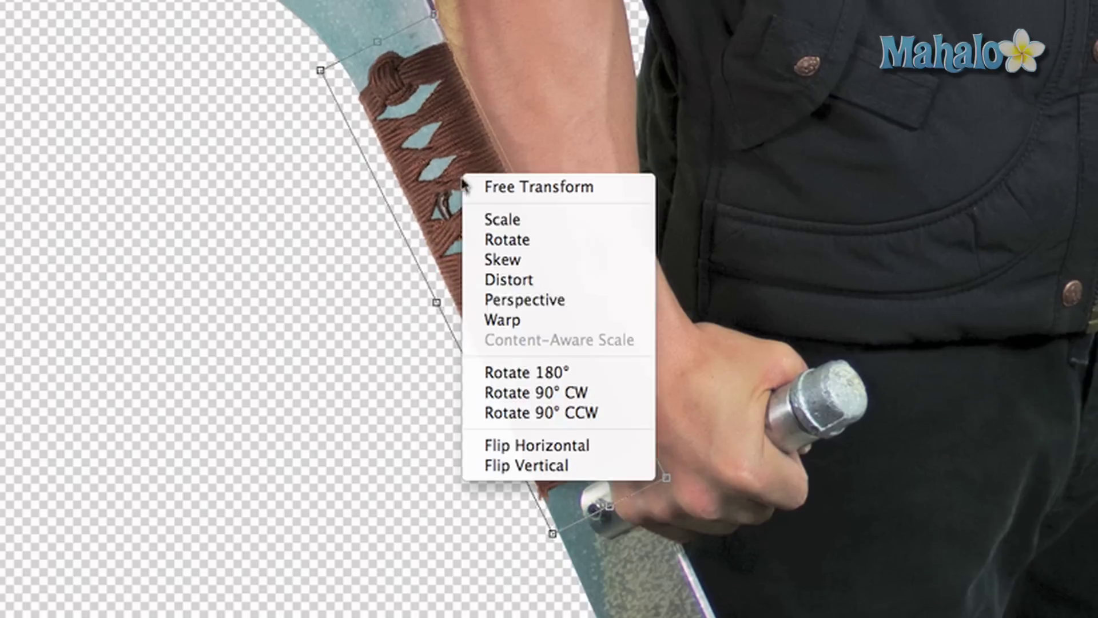
{"action": "left_click", "coordinate": [478, 262]}
{"action": "left_click_drag", "start_coordinate": [431, 307], "coordinate": [436, 303]}
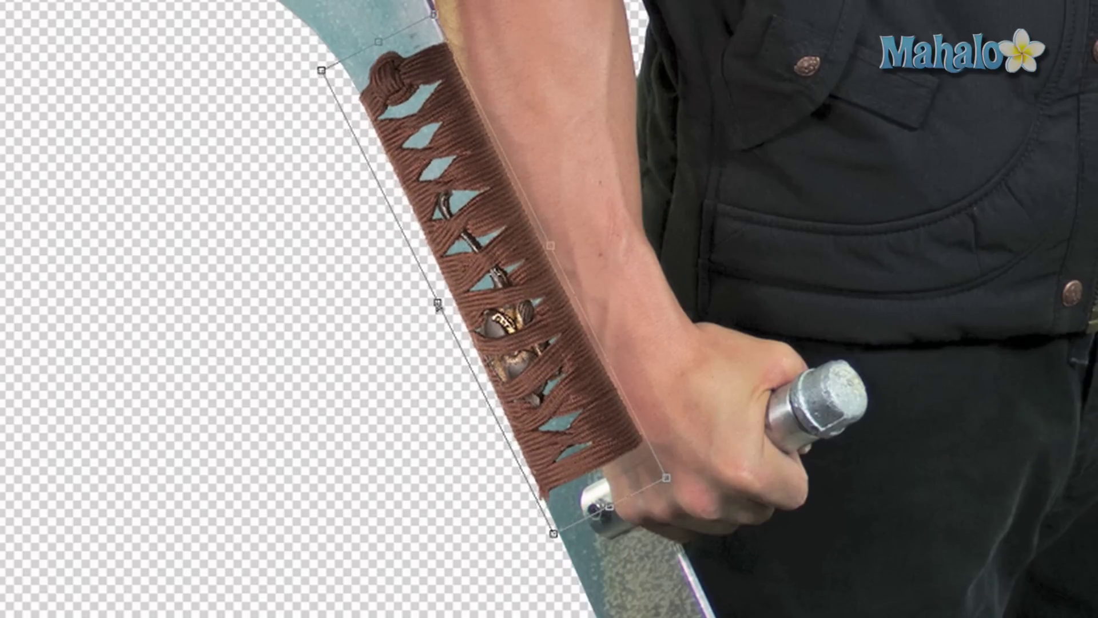
{"action": "left_click_drag", "start_coordinate": [550, 279], "coordinate": [555, 278]}
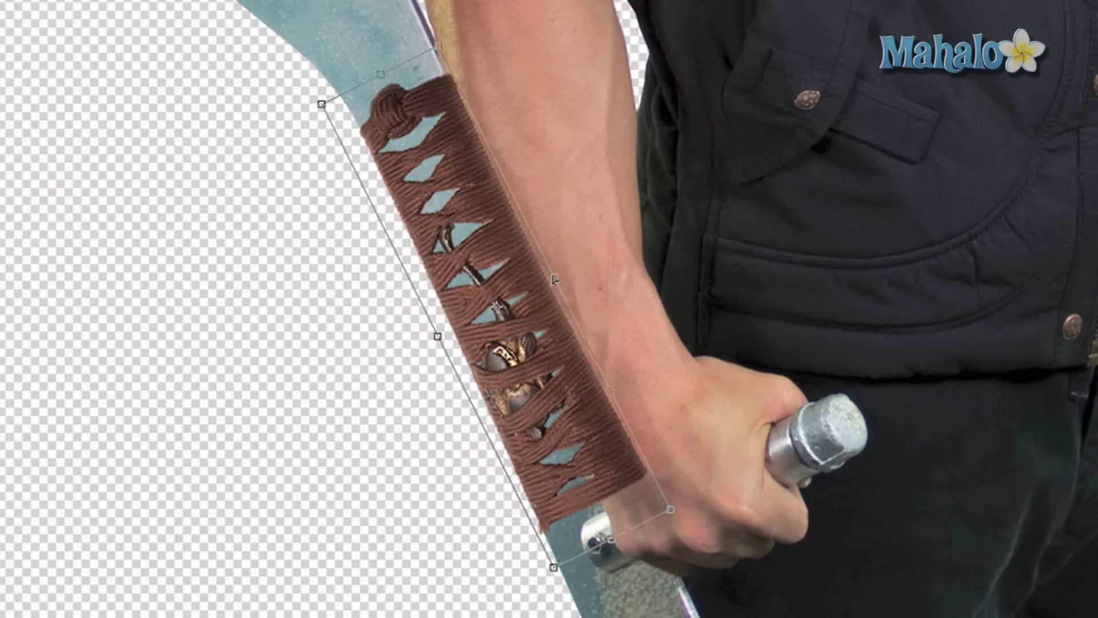
{"action": "left_click_drag", "start_coordinate": [553, 567], "coordinate": [551, 573]}
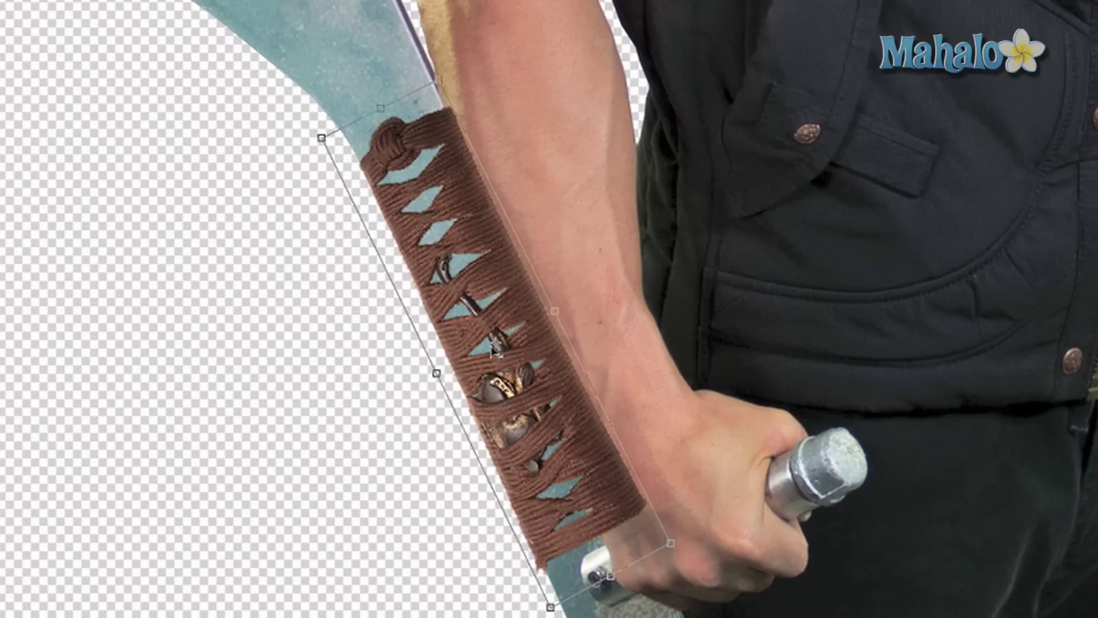
{"action": "key", "text": "Return"}
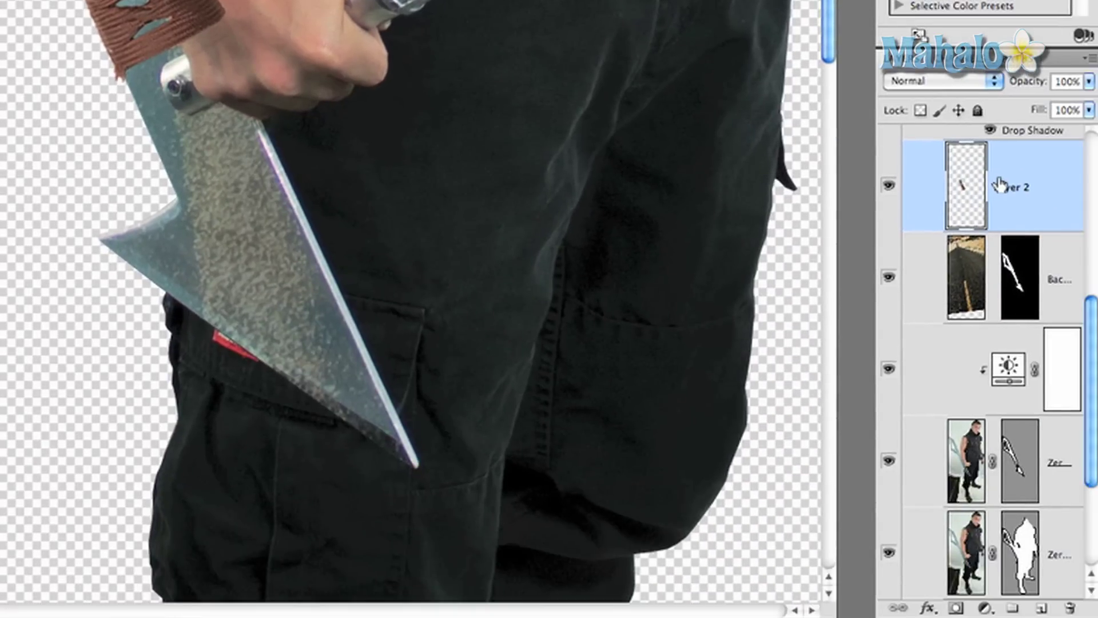
- Load the sword layer's mask as a selection and use it to mask the handle on Layer 2
{"action": "left_click", "coordinate": [1018, 301]}
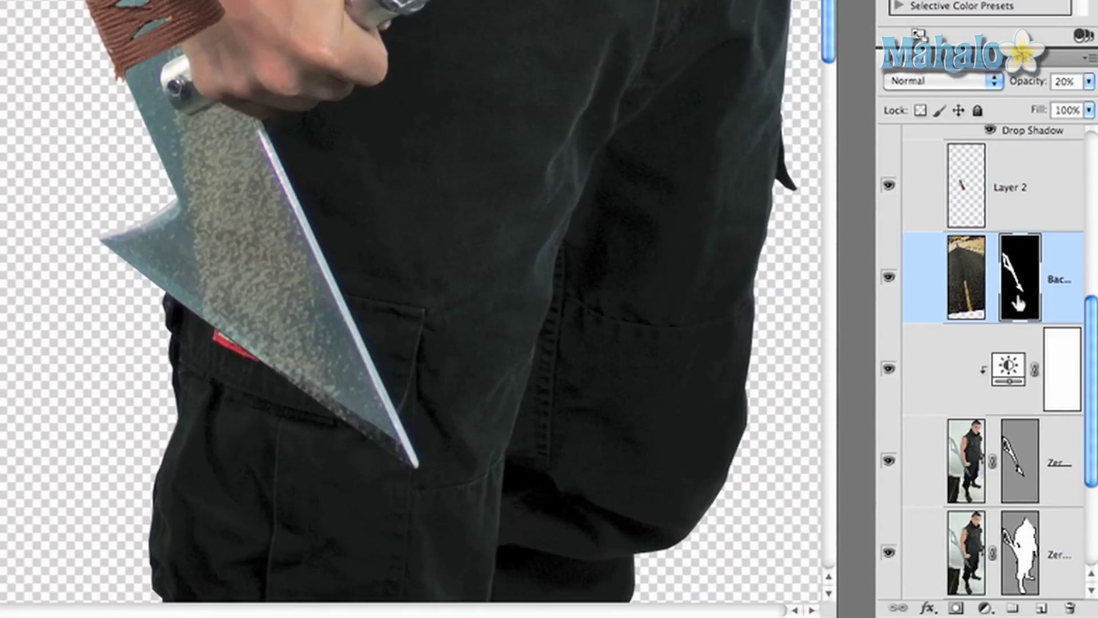
{"action": "left_click", "coordinate": [1016, 466]}
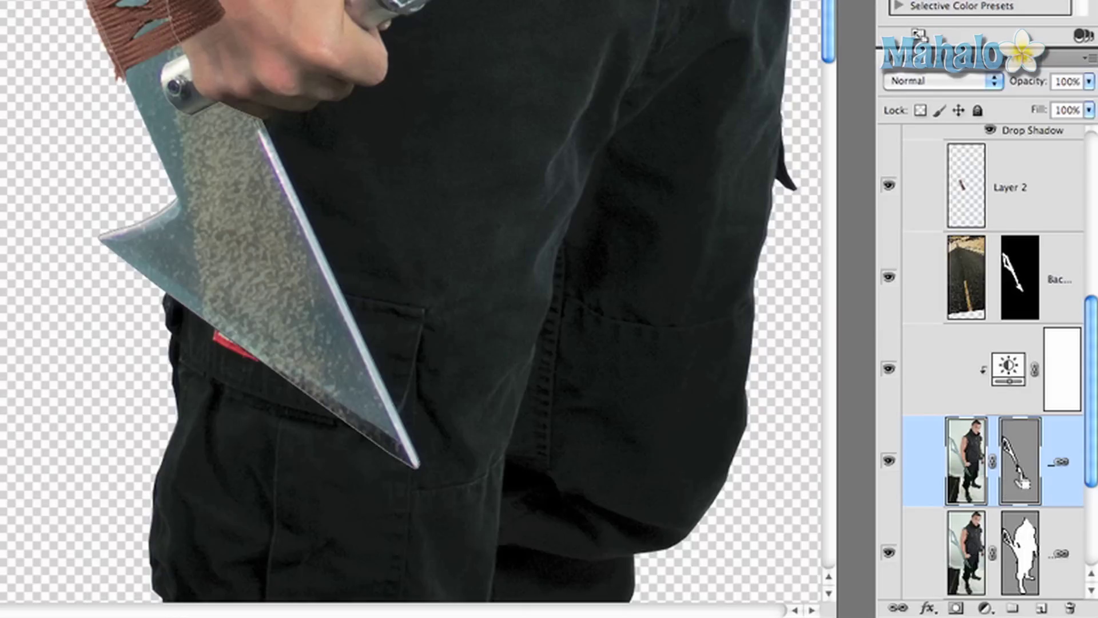
{"action": "left_click", "coordinate": [1019, 481], "text": "super"}
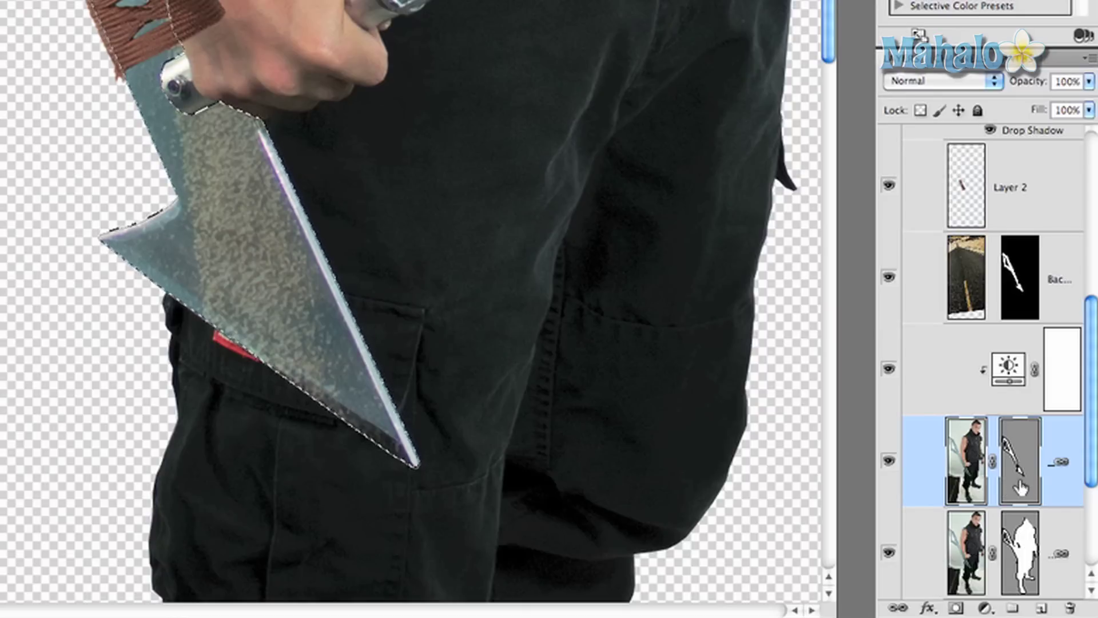
{"action": "left_click", "coordinate": [961, 182]}
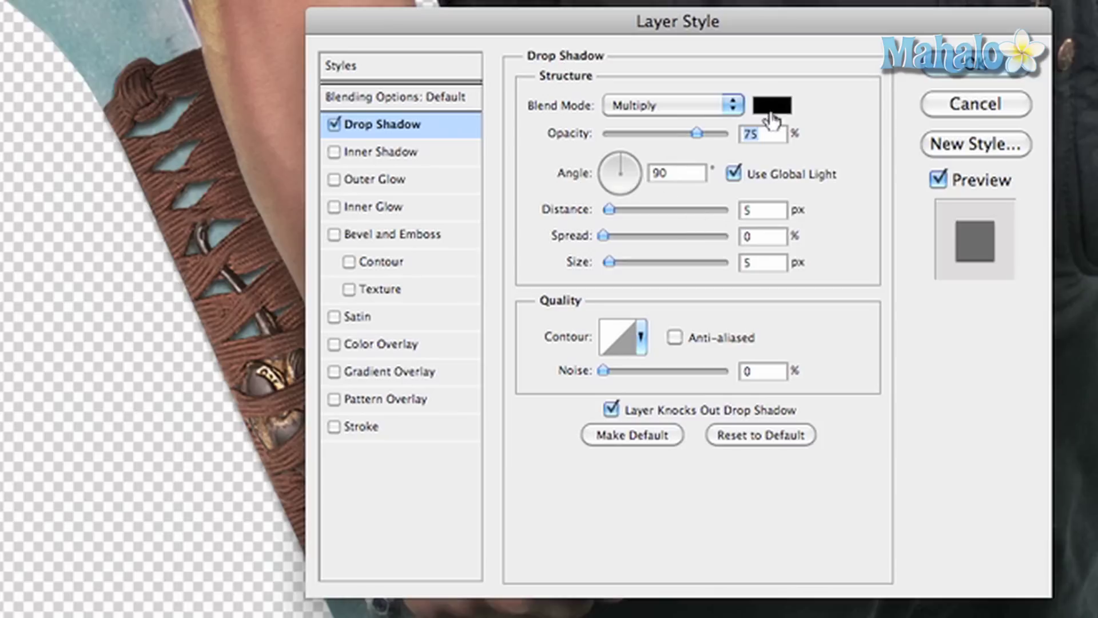
- Set the handle layer's Drop Shadow to 100% opacity and a distance of 2 px
{"action": "double_click", "coordinate": [748, 133]}
{"action": "type", "text": "100"}
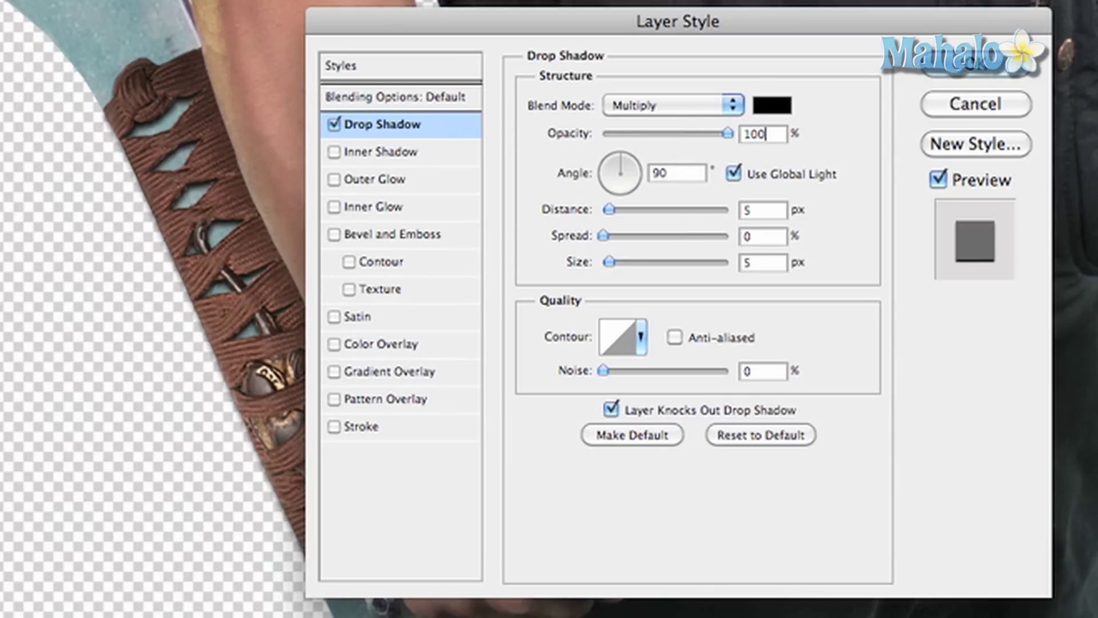
{"action": "double_click", "coordinate": [749, 210]}
{"action": "type", "text": "1"}
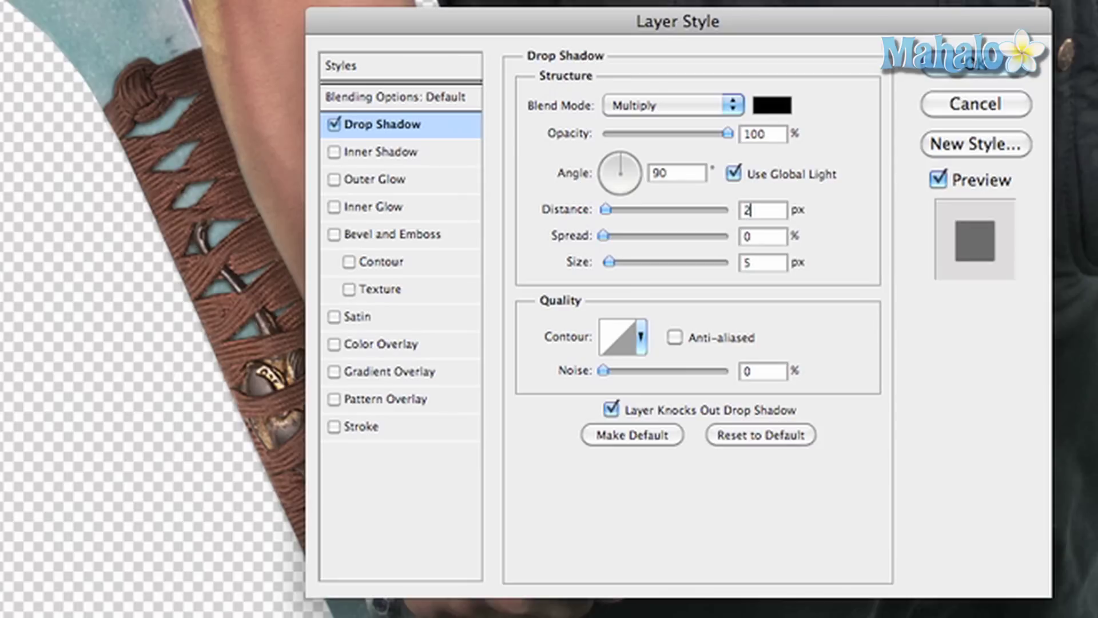
{"action": "type", "text": "2"}
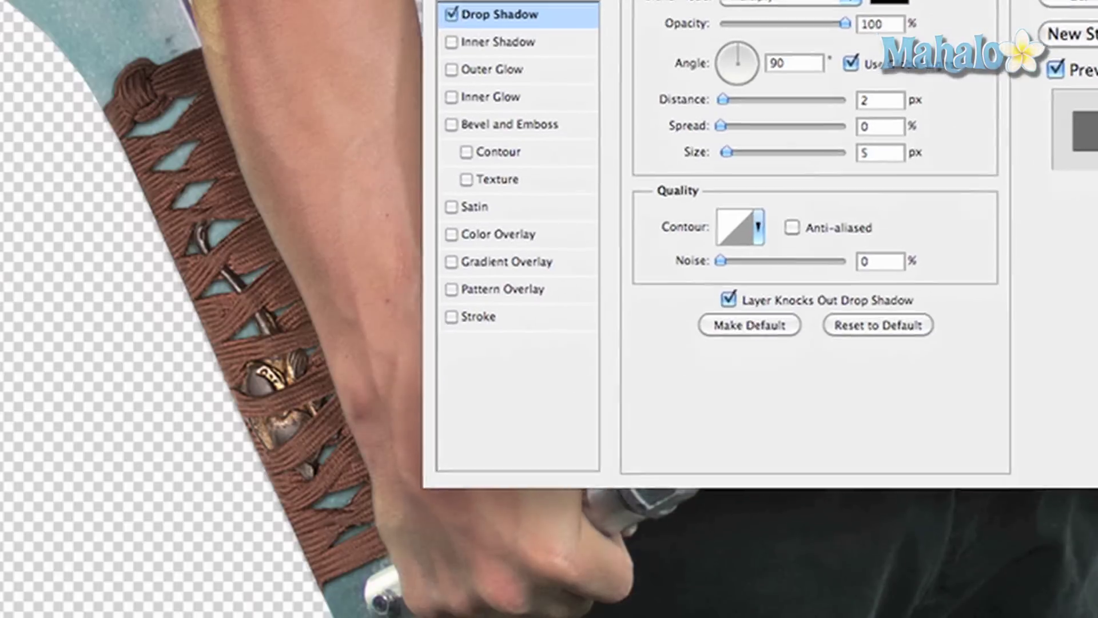
- Set the drop shadow's angle to -6° and its size to 4 px, and apply the layer style
{"action": "left_click_drag", "start_coordinate": [783, 0], "coordinate": [769, 0]}
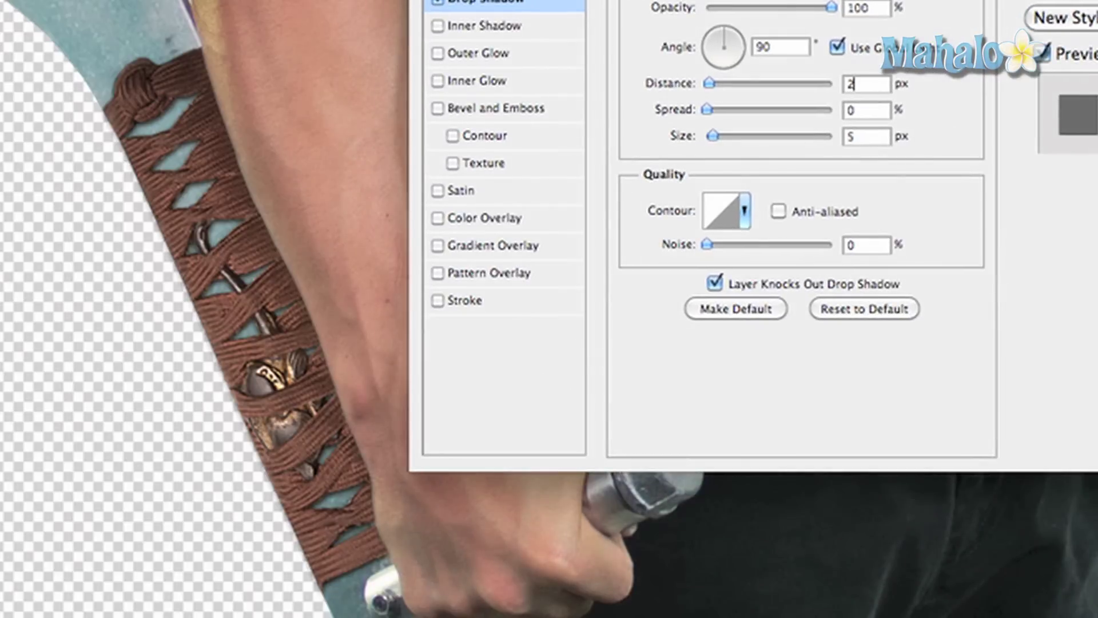
{"action": "left_click", "coordinate": [733, 43]}
{"action": "left_click", "coordinate": [715, 32]}
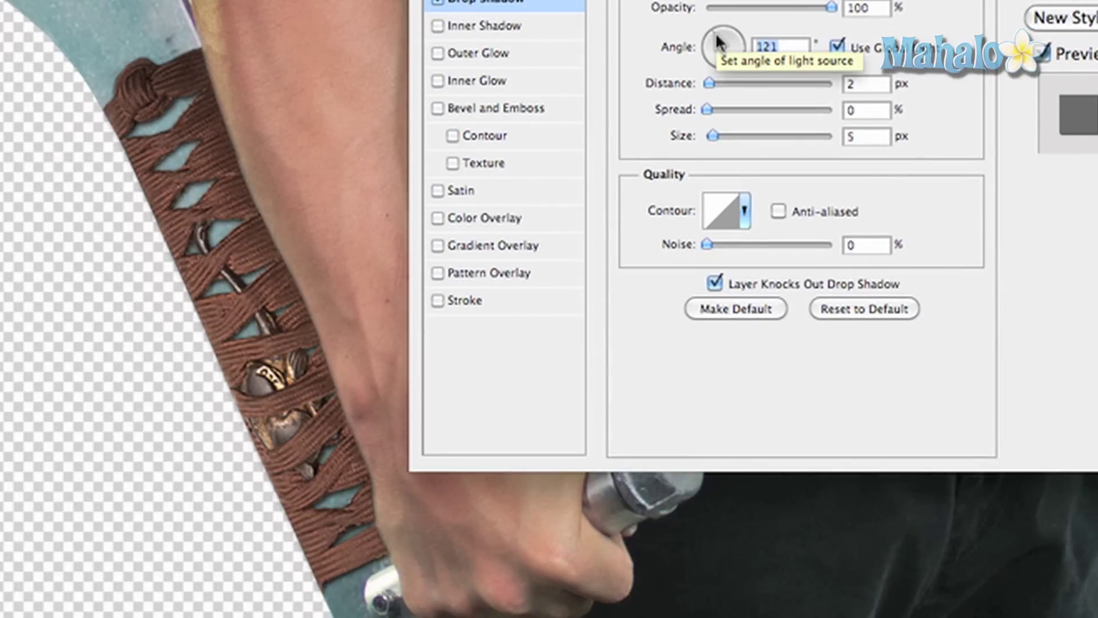
{"action": "left_click", "coordinate": [726, 33]}
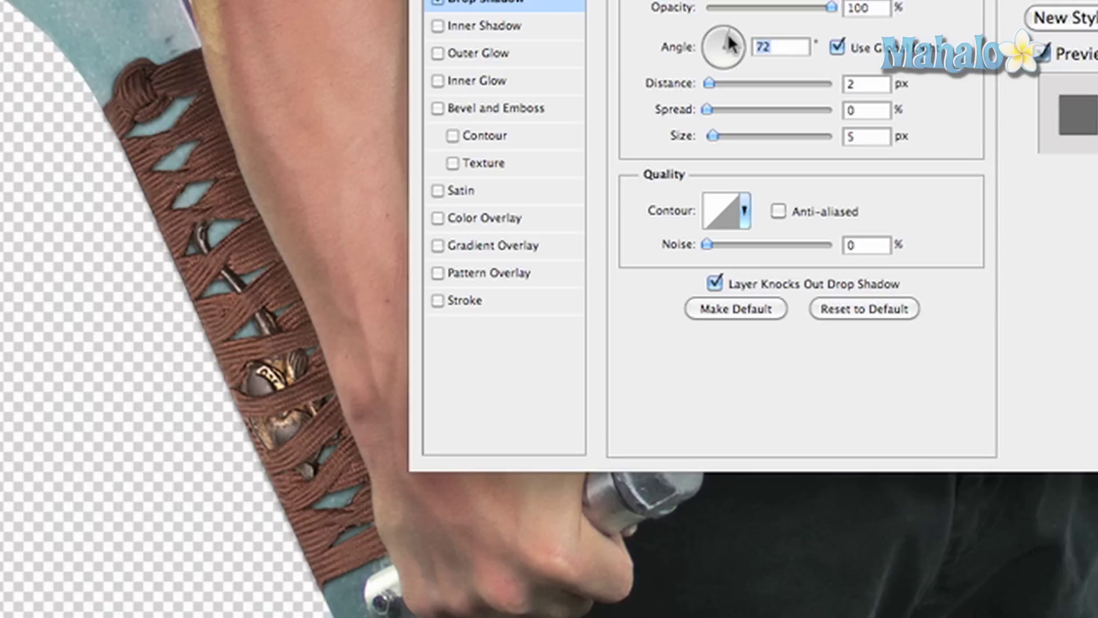
{"action": "left_click", "coordinate": [735, 39]}
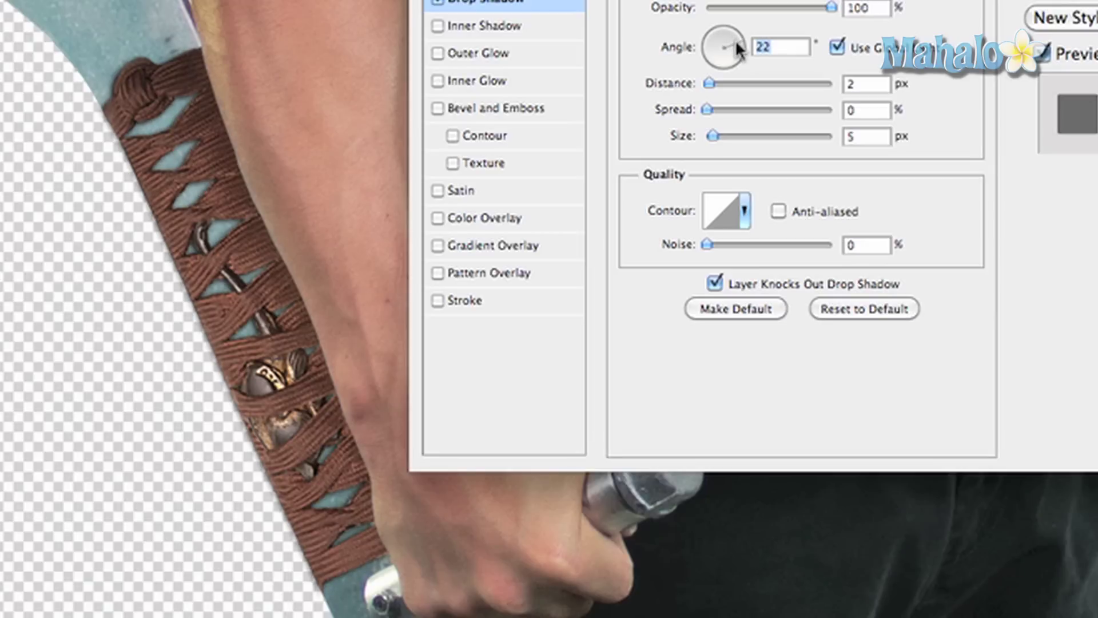
{"action": "left_click", "coordinate": [737, 48]}
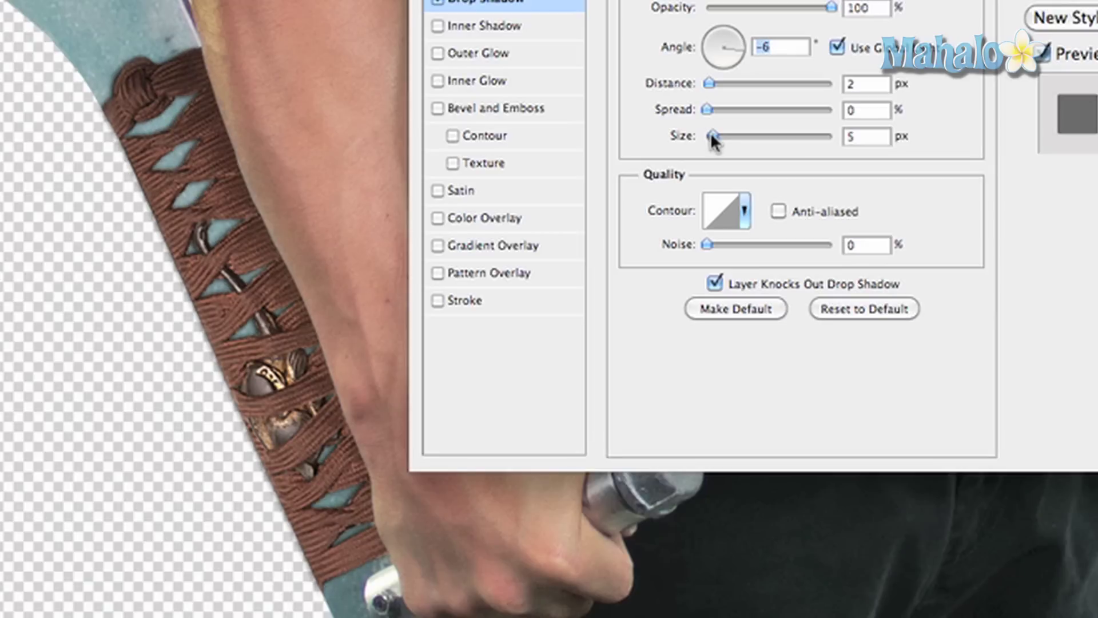
{"action": "left_click_drag", "start_coordinate": [713, 135], "coordinate": [710, 132]}
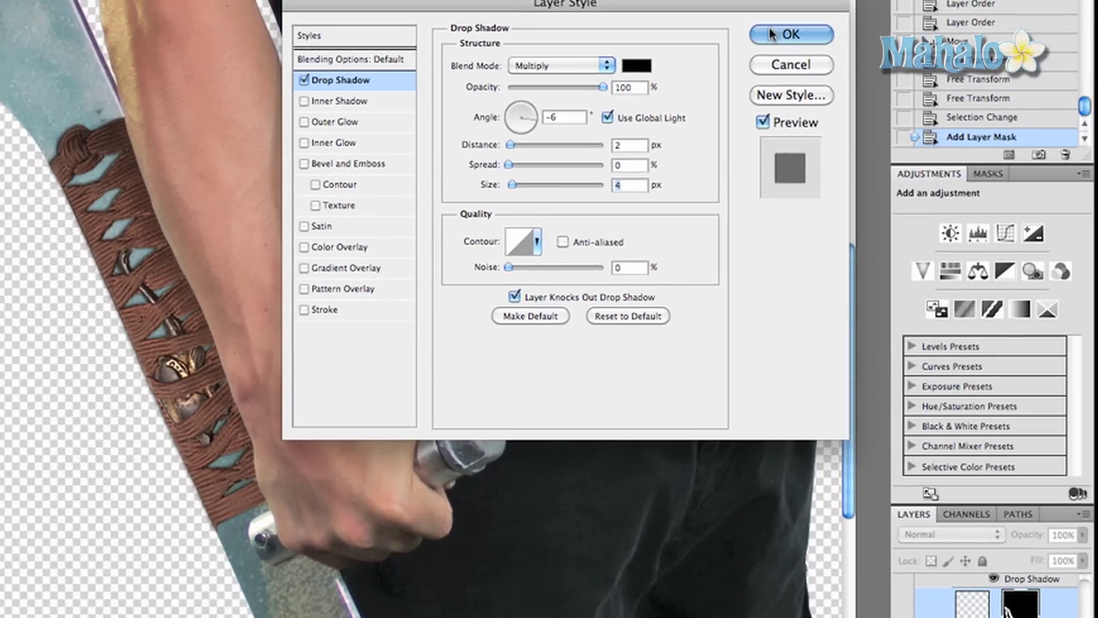
{"action": "left_click", "coordinate": [792, 33]}
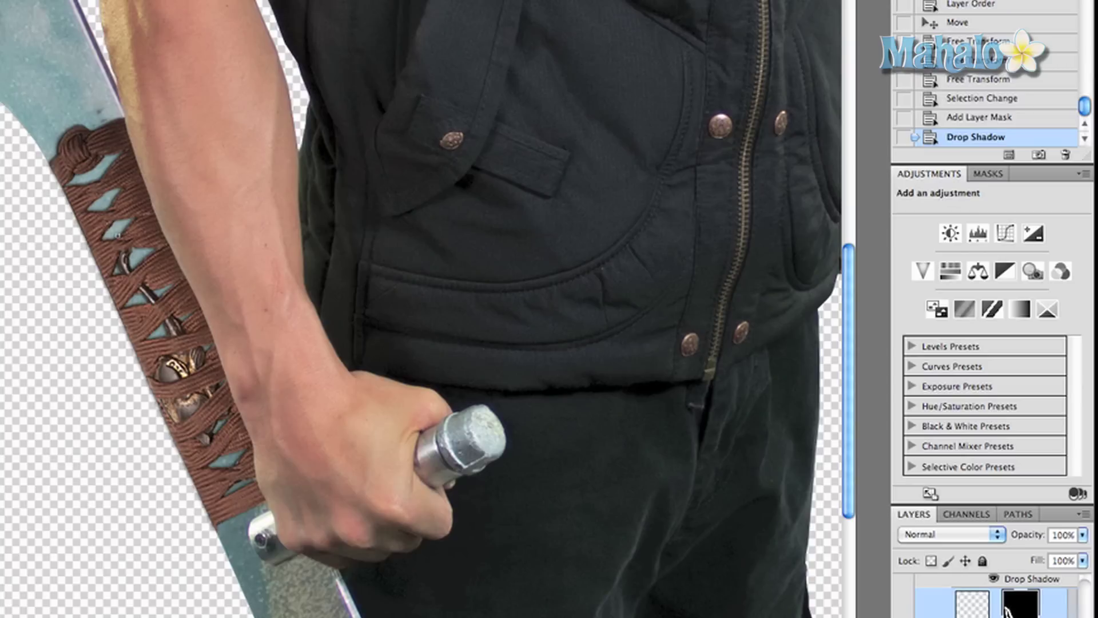
- Touch up the handle layer with the Eraser, and paint on its mask to restore the cords along the wrapping's outer edge
{"action": "key", "text": "super+2"}
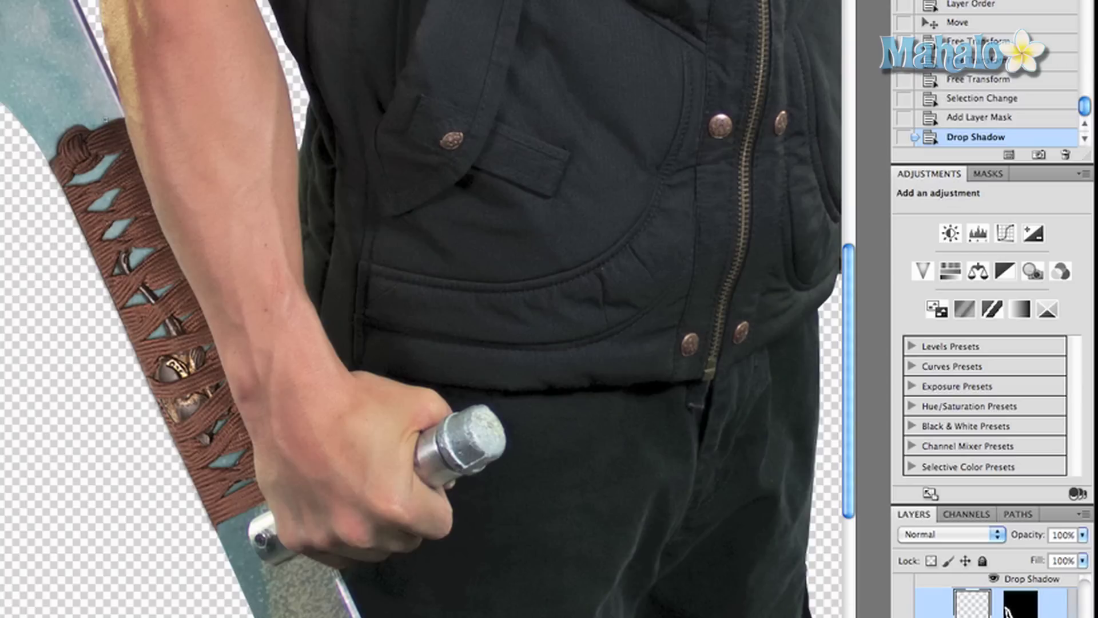
{"action": "left_click", "coordinate": [131, 196]}
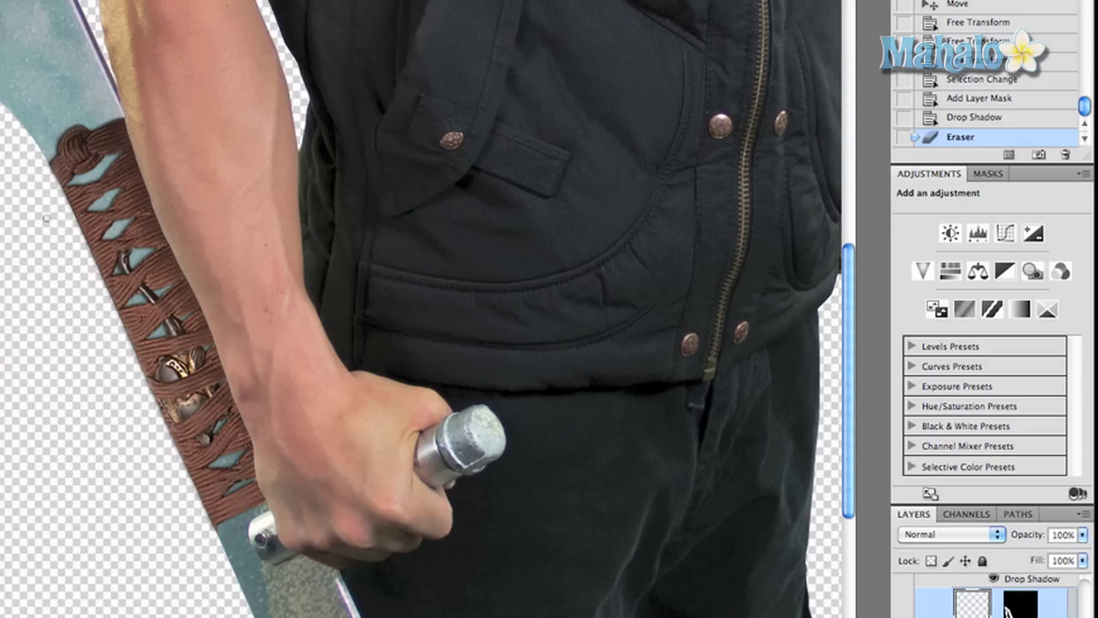
{"action": "left_click", "coordinate": [1006, 612]}
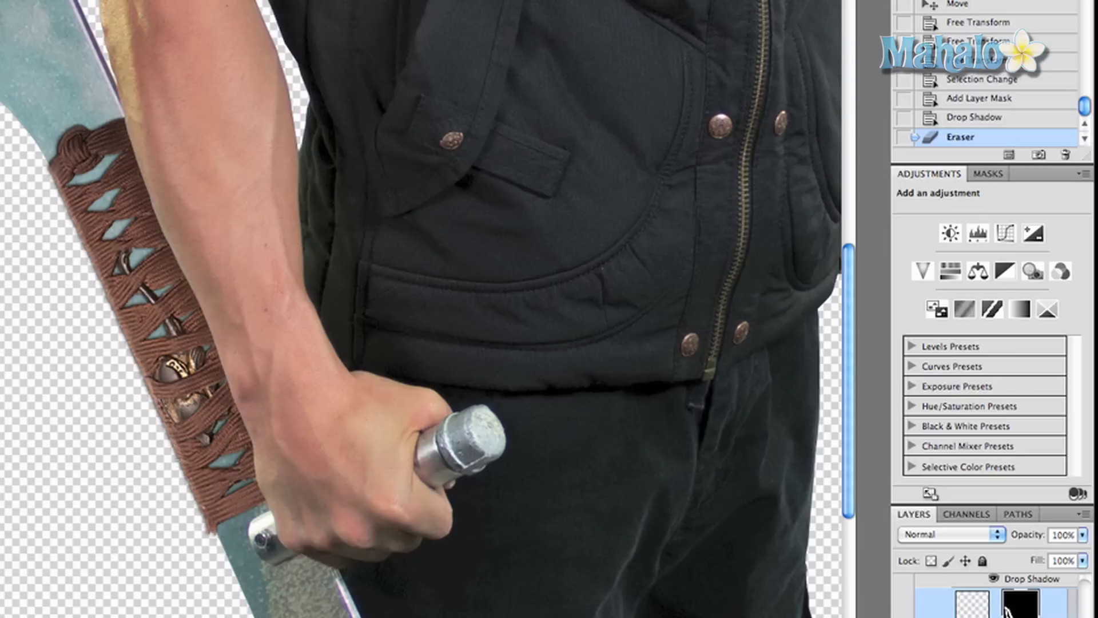
{"action": "mouse_move", "coordinate": [55, 167]}
{"action": "left_mouse_down"}
{"action": "mouse_move", "coordinate": [49, 179]}
{"action": "mouse_move", "coordinate": [48, 163]}
{"action": "left_mouse_up"}
{"action": "scroll", "coordinate": [48, 162], "scroll_direction": "up", "scroll_amount": 2}
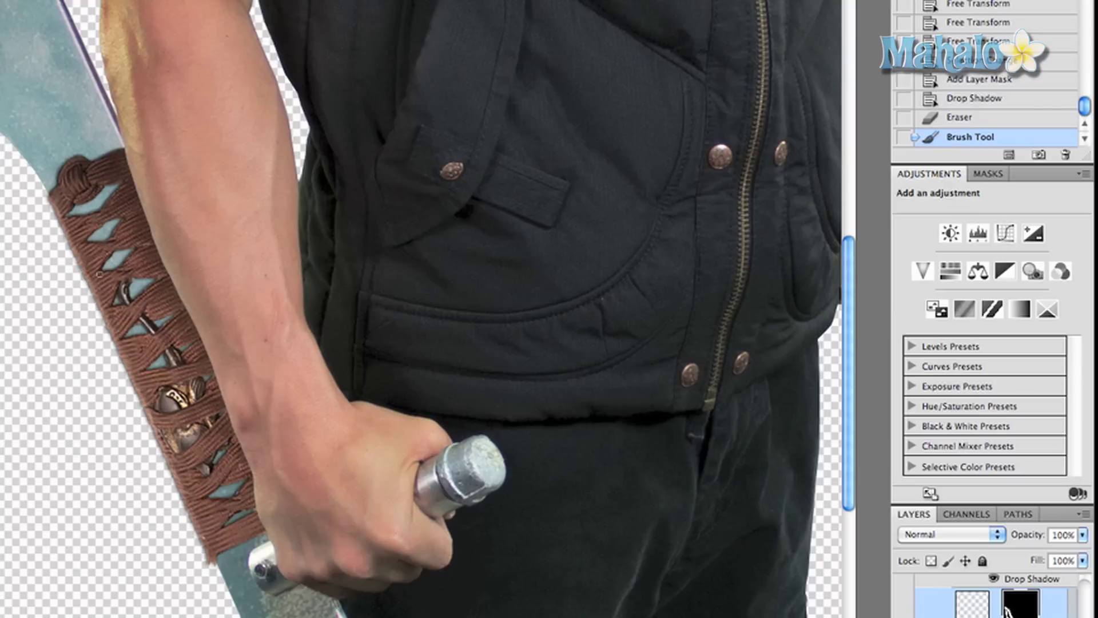